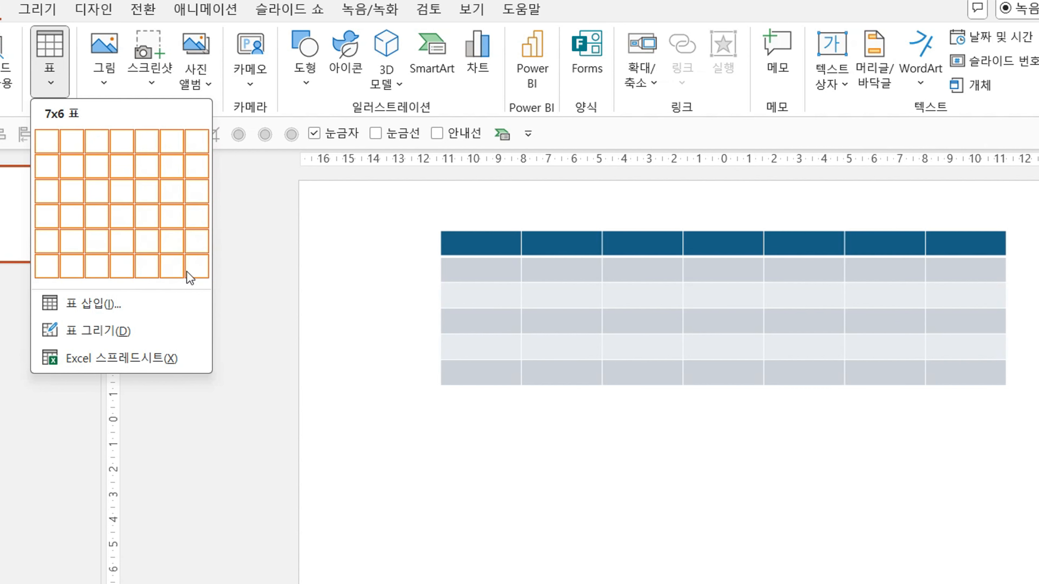
Insert a table with 25 columns and 25 rows on the slide.
{"action": "left_click", "coordinate": [179, 299]}
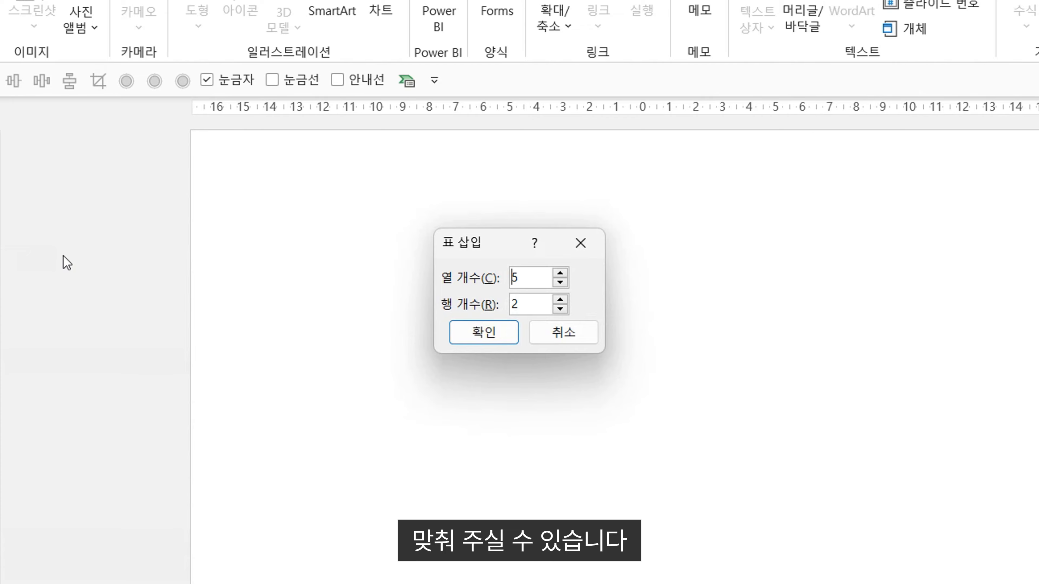
{"action": "key", "text": "Delete"}
{"action": "type", "text": "2"}
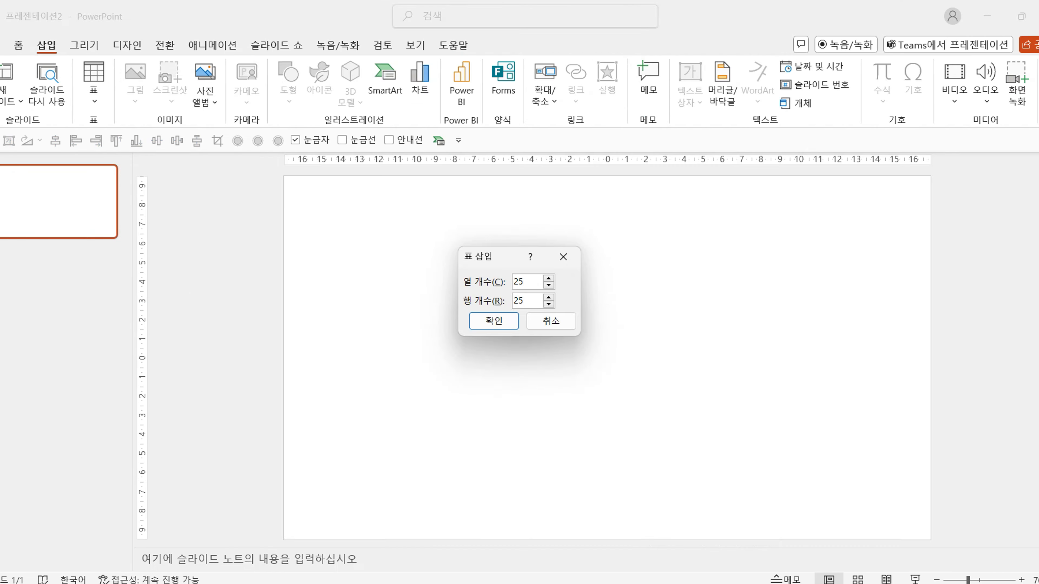
{"action": "key", "text": "Return"}
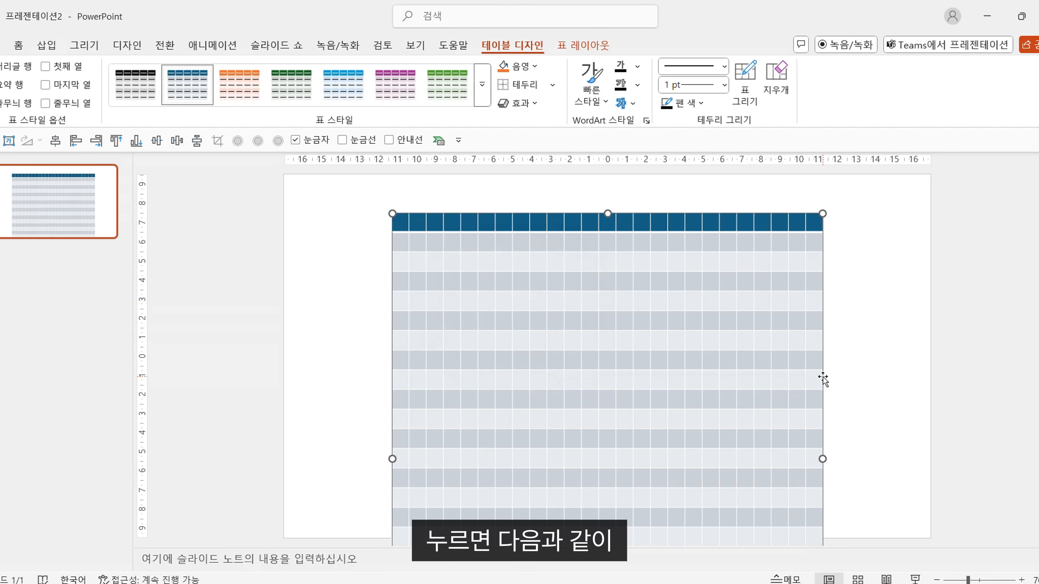
{"action": "left_click_drag", "start_coordinate": [823, 378], "coordinate": [821, 341]}
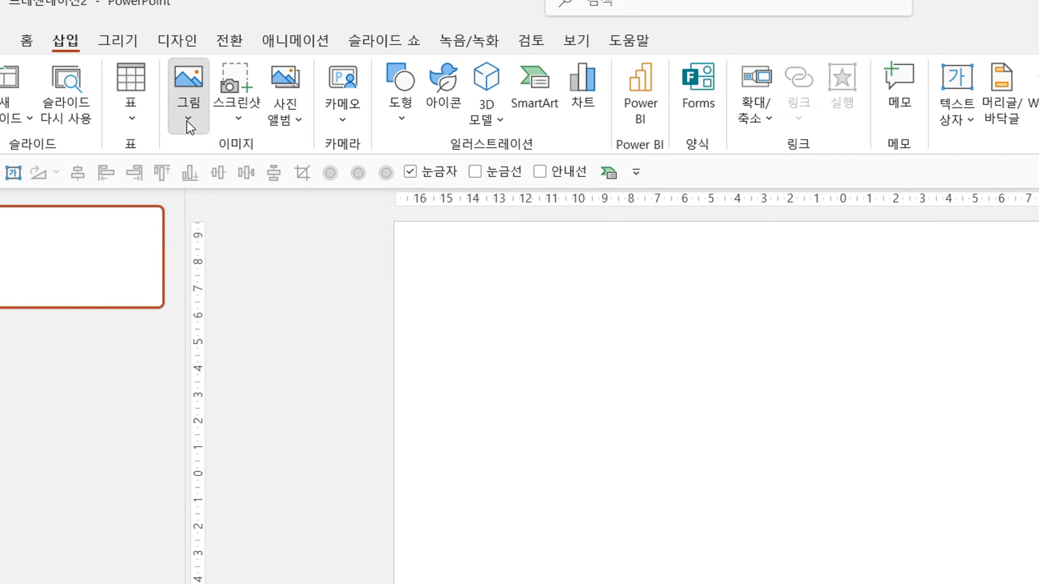
Insert a picture from this device's Downloads folder onto the slide.
{"action": "left_click", "coordinate": [187, 120]}
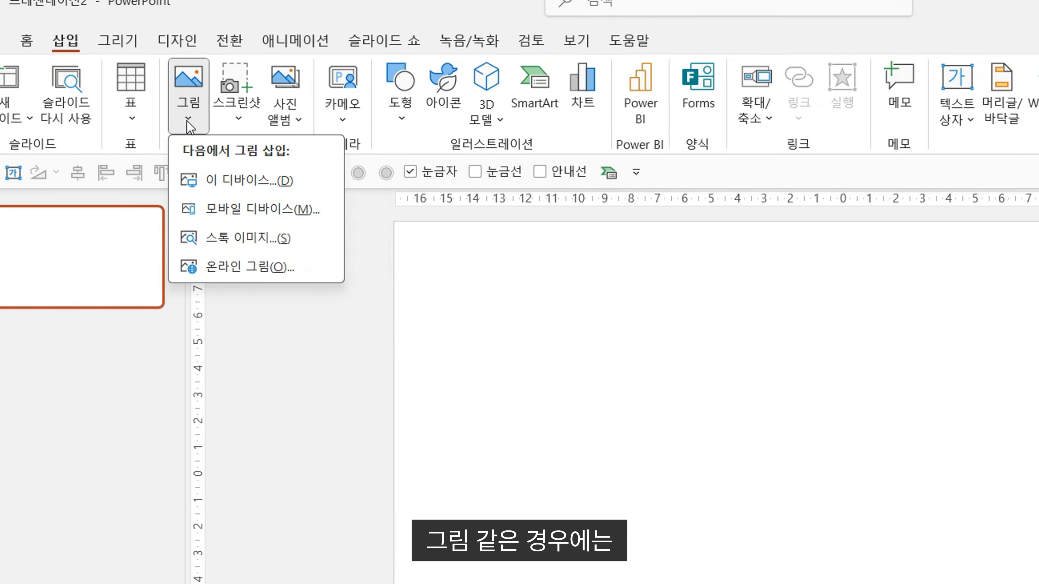
{"action": "left_click", "coordinate": [205, 177]}
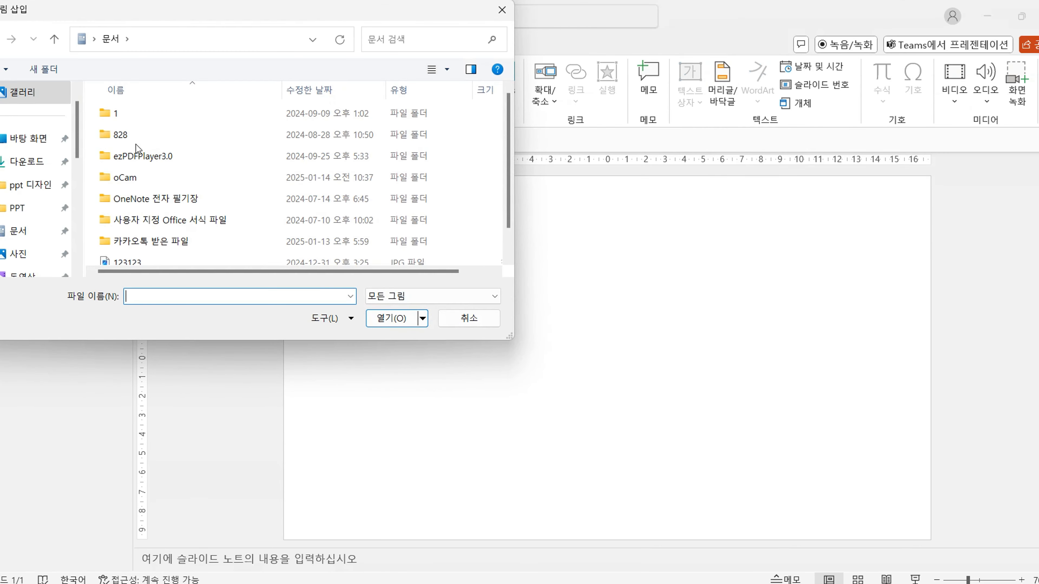
{"action": "left_click", "coordinate": [37, 161]}
{"action": "double_click", "coordinate": [176, 133]}
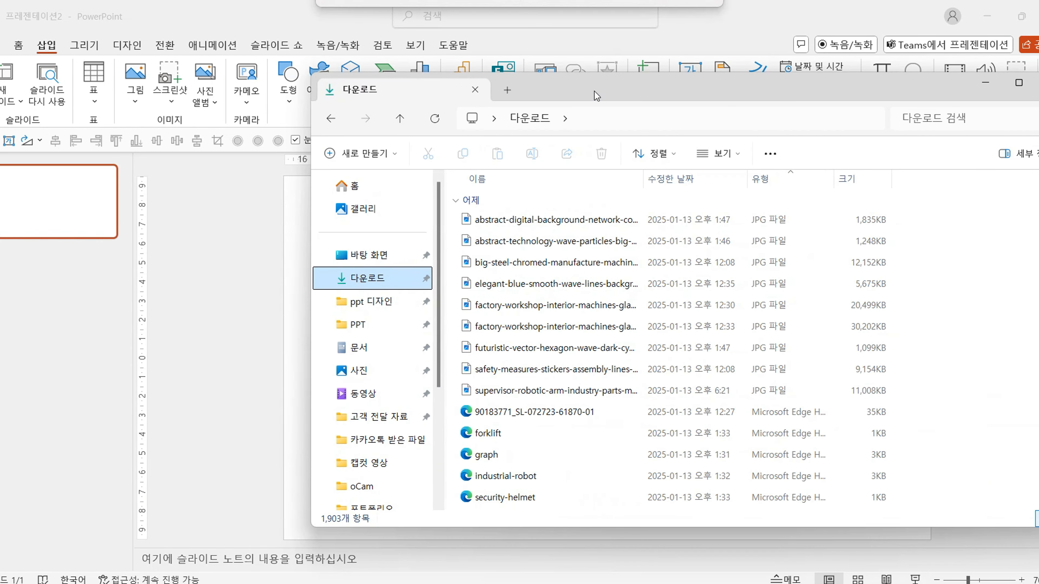
Add the first abstract-digital-background-network JPG to the slide directly from the Downloads folder in File Explorer.
{"action": "left_click_drag", "start_coordinate": [595, 92], "coordinate": [760, 90]}
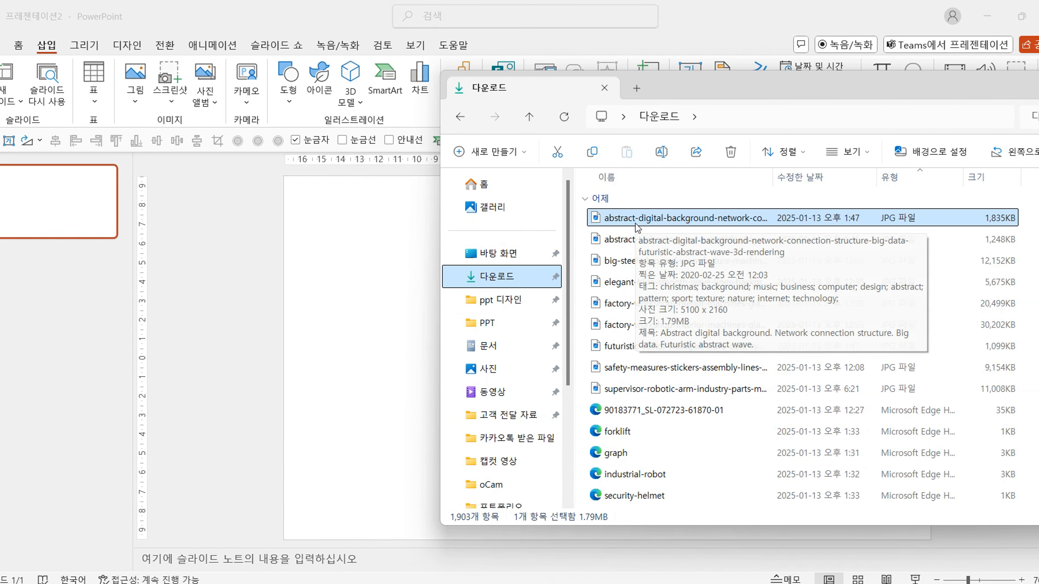
{"action": "left_click_drag", "start_coordinate": [638, 218], "coordinate": [369, 350]}
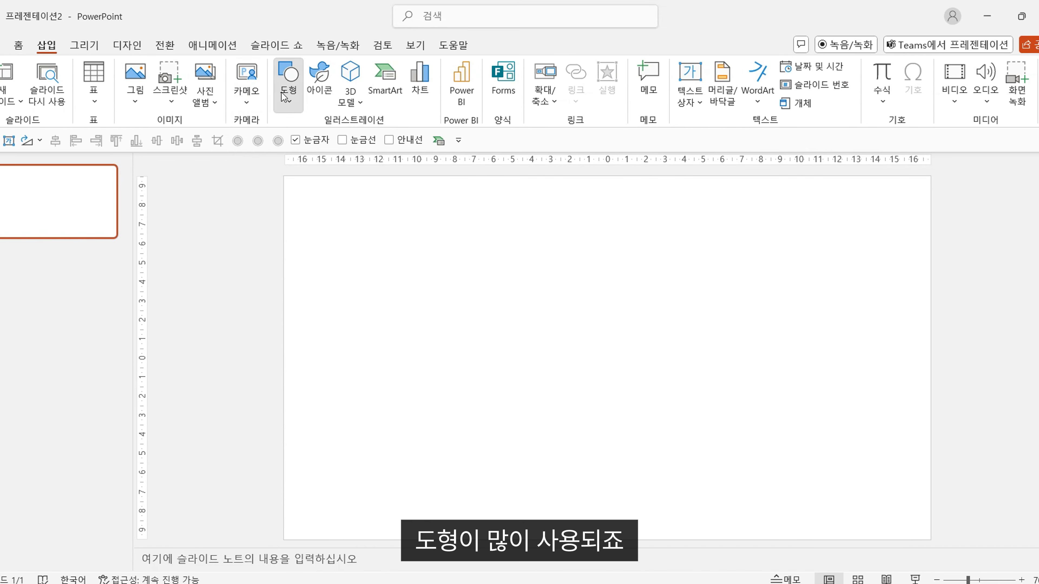
Browse the shape gallery's categories, including lines, rectangles, basic shapes, block arrows, equation shapes and flowchart shapes.
{"action": "left_click", "coordinate": [288, 84]}
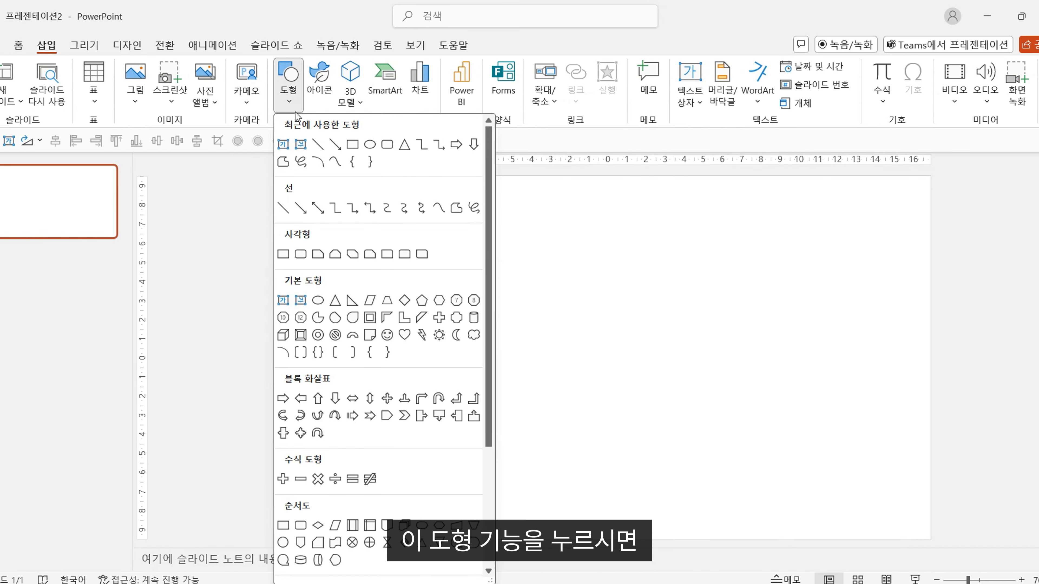
{"action": "scroll", "coordinate": [309, 221], "scroll_direction": "down", "scroll_amount": 3}
{"action": "scroll", "coordinate": [309, 221], "scroll_direction": "up", "scroll_amount": 3}
{"action": "scroll", "coordinate": [307, 228], "scroll_direction": "down", "scroll_amount": 3}
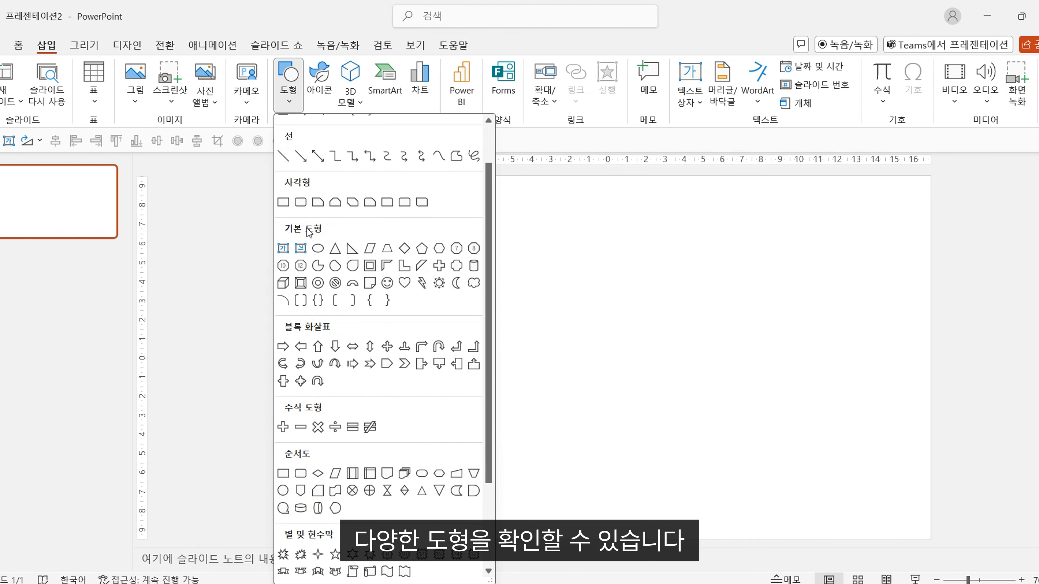
{"action": "scroll", "coordinate": [353, 131], "scroll_direction": "up", "scroll_amount": 5}
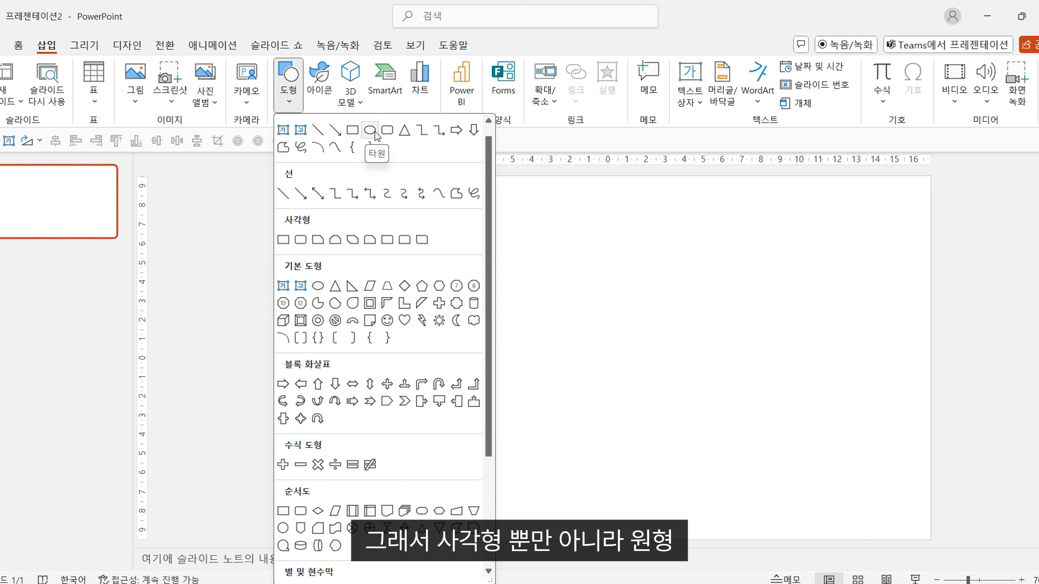
{"action": "scroll", "coordinate": [286, 209], "scroll_direction": "up", "scroll_amount": 1}
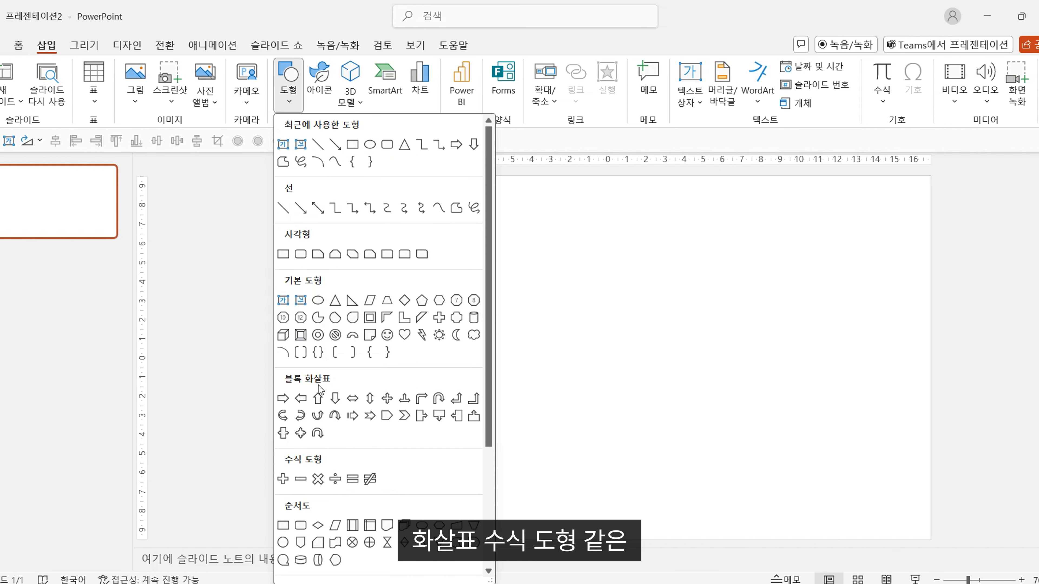
{"action": "scroll", "coordinate": [360, 363], "scroll_direction": "down", "scroll_amount": 2}
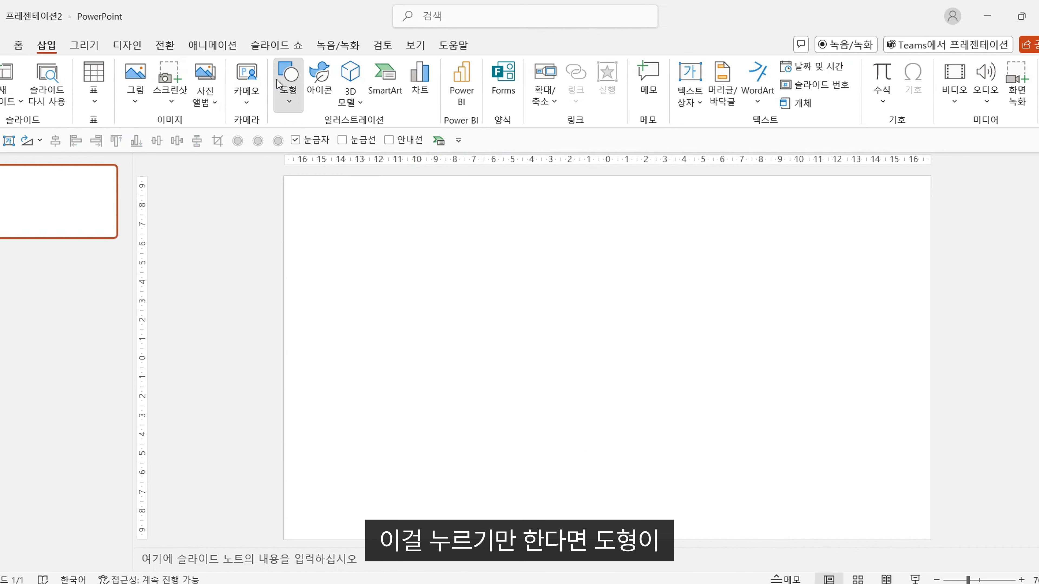
Place a 2.54 × 2.54 cm square from the recently used shapes on the left half of the slide.
{"action": "left_click", "coordinate": [288, 86]}
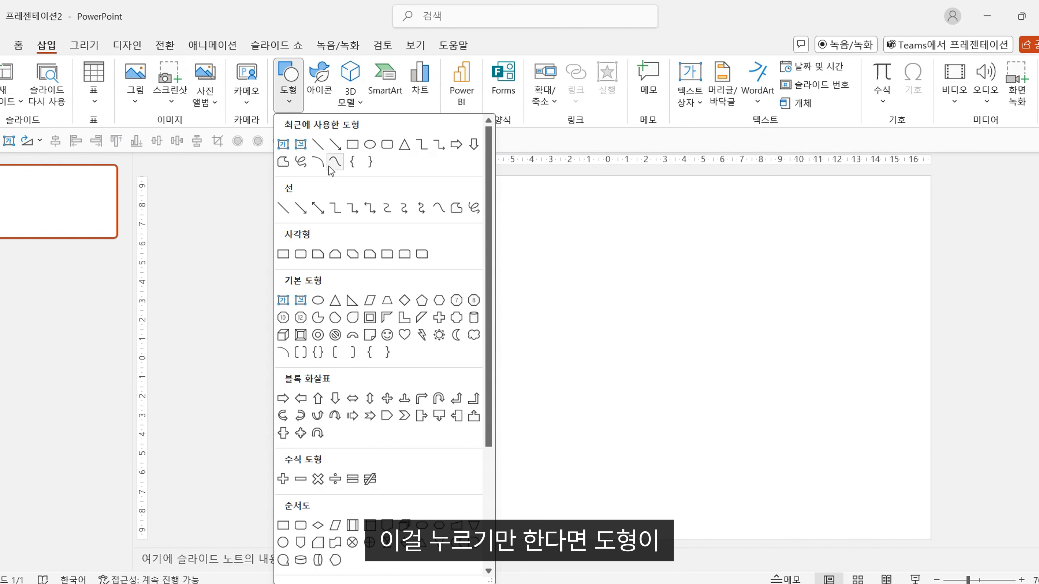
{"action": "left_click", "coordinate": [352, 146]}
{"action": "left_click", "coordinate": [441, 302]}
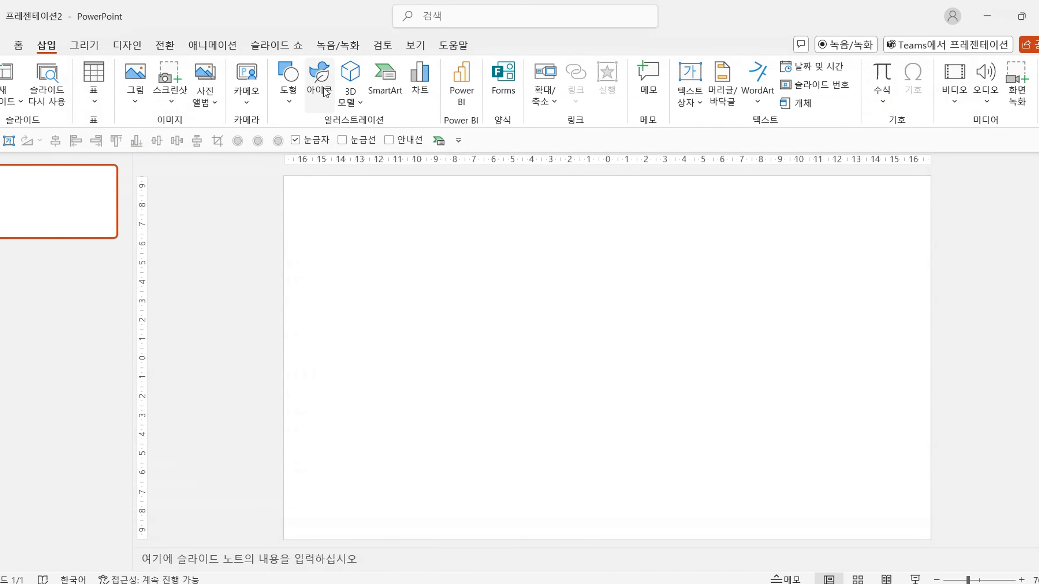
Browse the icons available in the stock image library.
{"action": "left_click", "coordinate": [324, 88]}
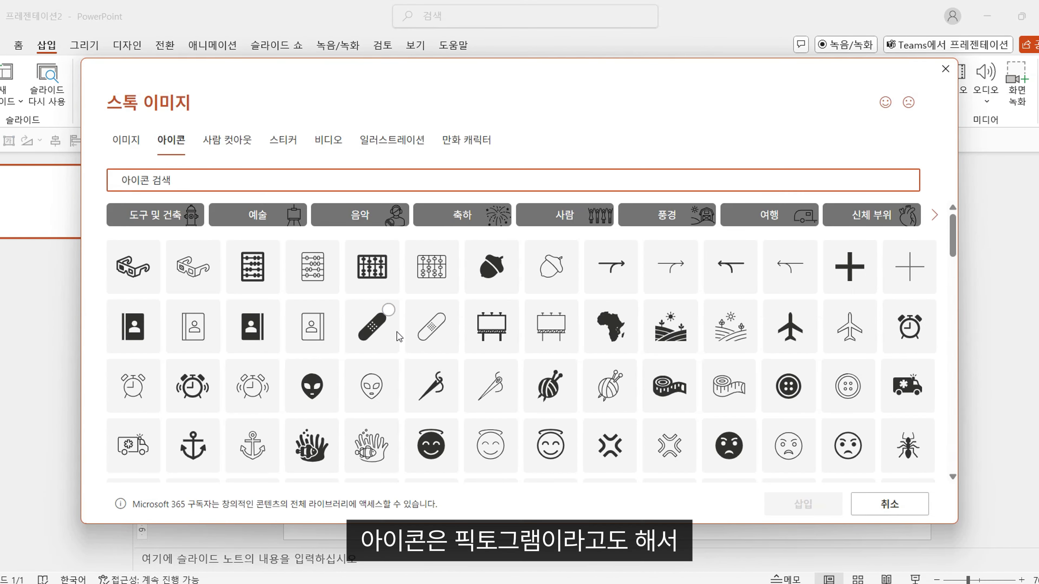
{"action": "scroll", "coordinate": [424, 358], "scroll_direction": "down", "scroll_amount": 3}
{"action": "scroll", "coordinate": [425, 358], "scroll_direction": "down", "scroll_amount": 10}
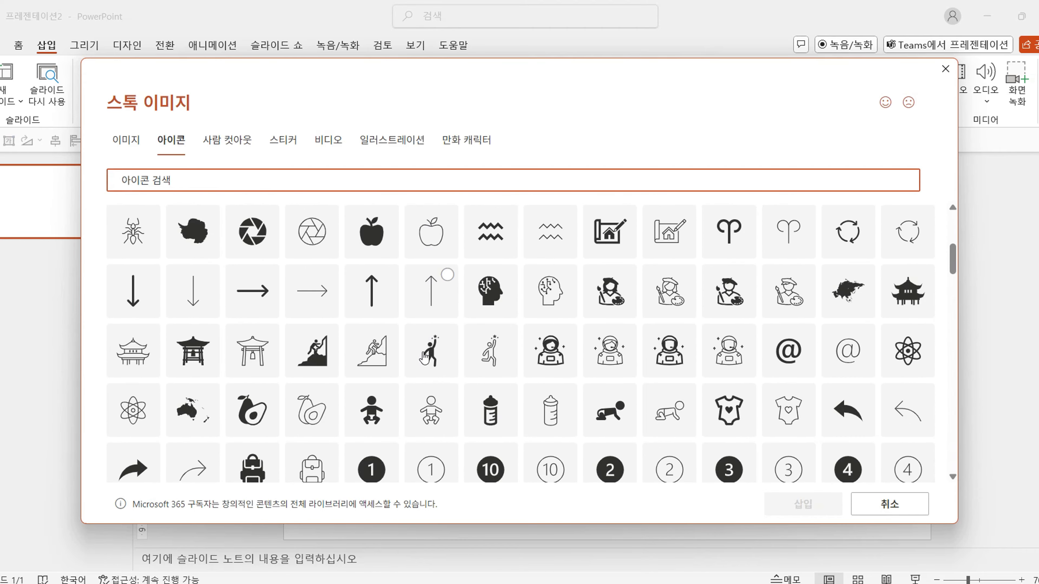
{"action": "scroll", "coordinate": [424, 353], "scroll_direction": "down", "scroll_amount": 15}
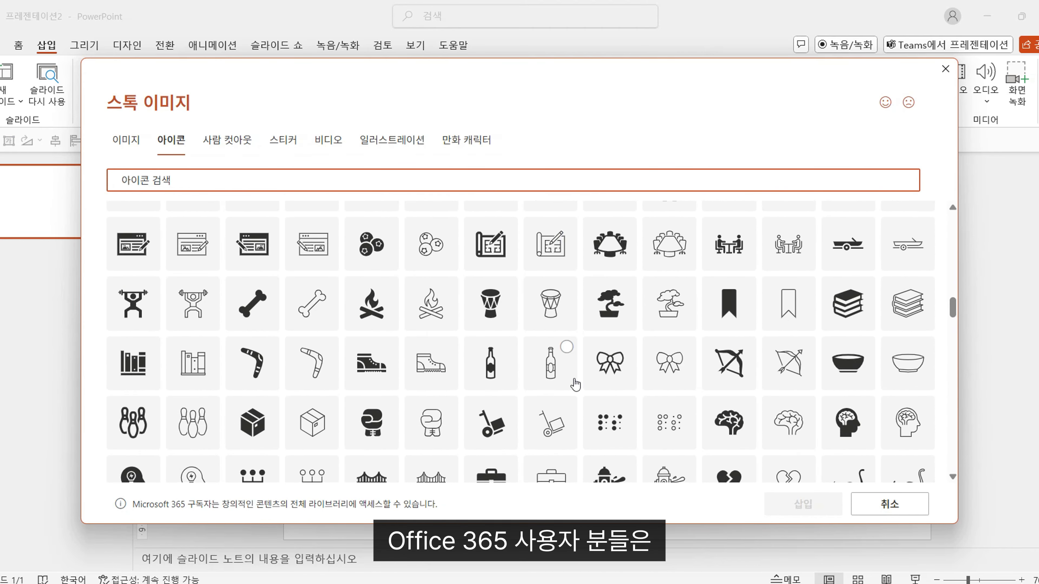
{"action": "scroll", "coordinate": [576, 385], "scroll_direction": "down", "scroll_amount": 5}
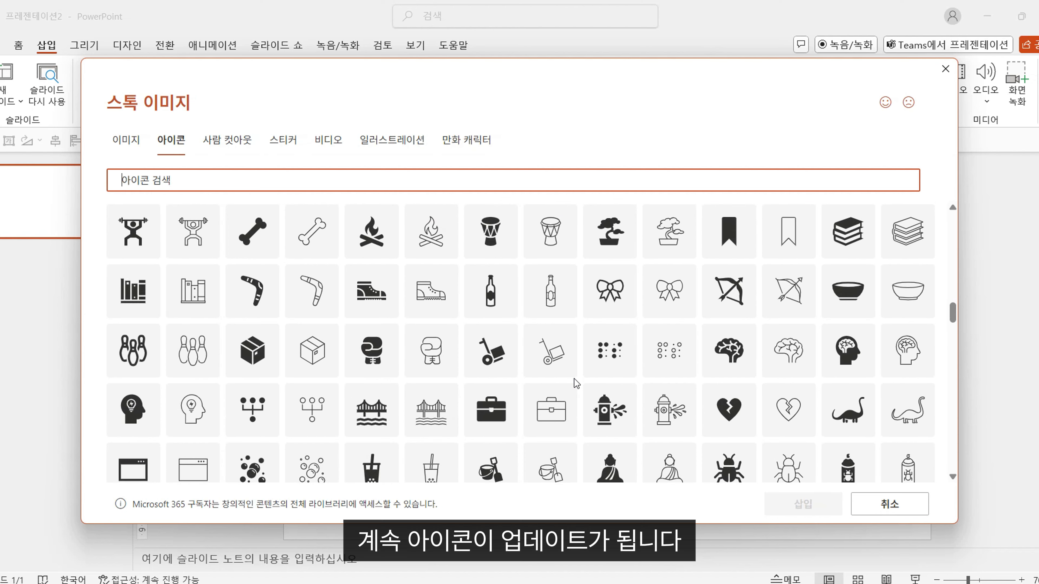
{"action": "scroll", "coordinate": [575, 383], "scroll_direction": "down", "scroll_amount": 12}
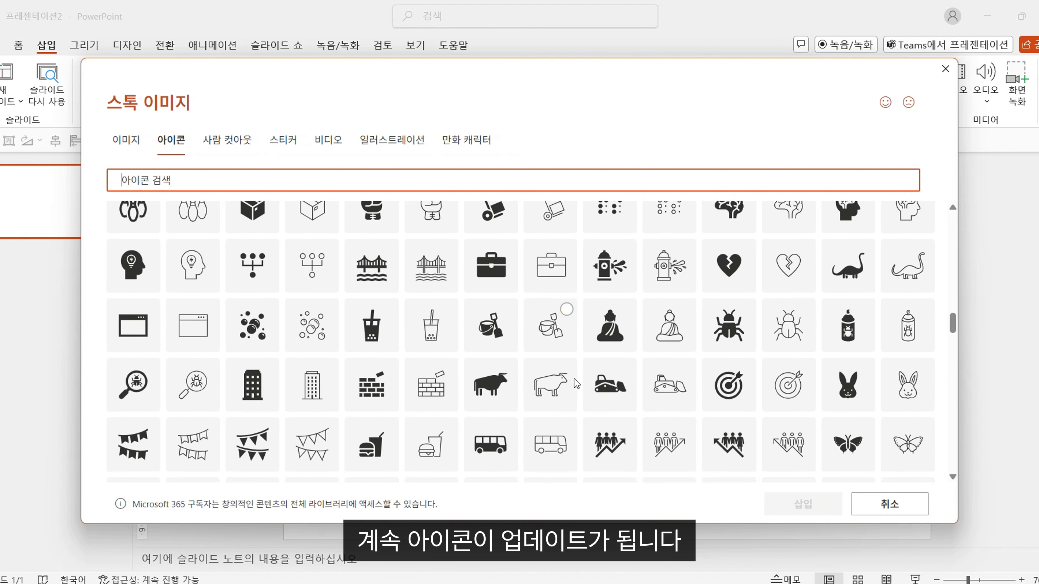
{"action": "scroll", "coordinate": [577, 383], "scroll_direction": "down", "scroll_amount": 10}
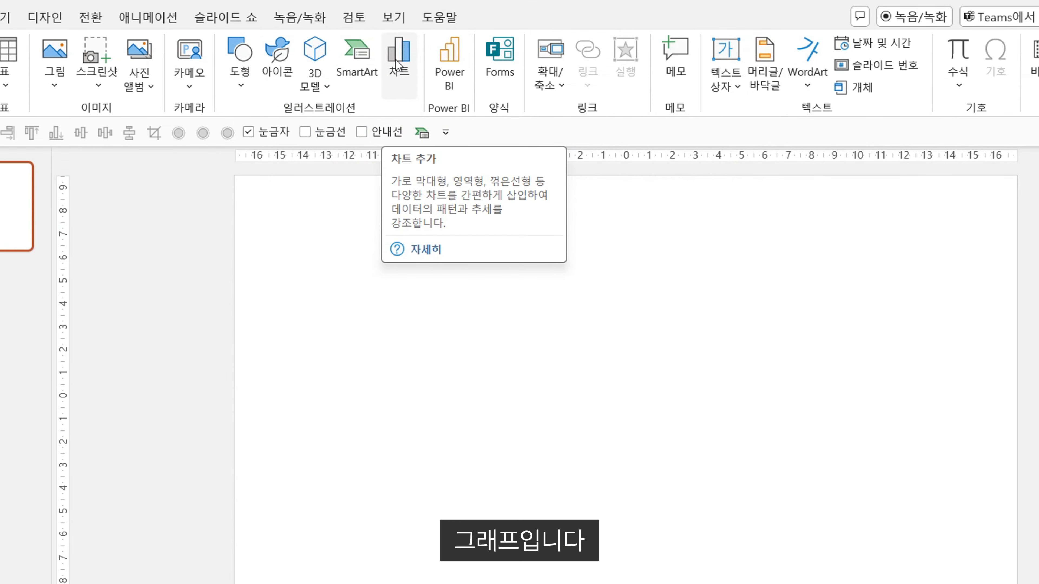
Preview the column, line, pie, map and combo chart types available for a new chart.
{"action": "left_click", "coordinate": [396, 61]}
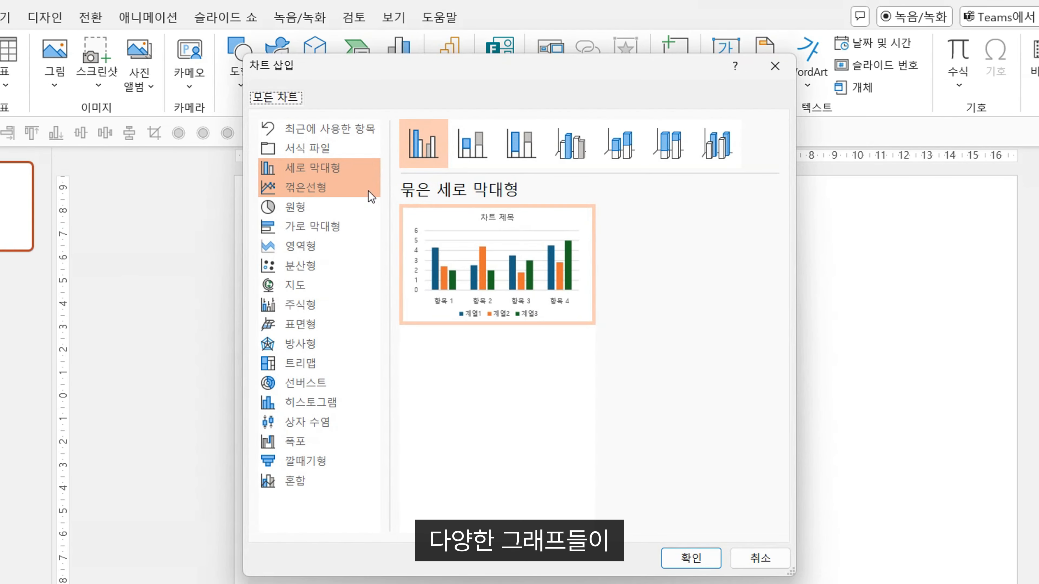
{"action": "left_click", "coordinate": [352, 172]}
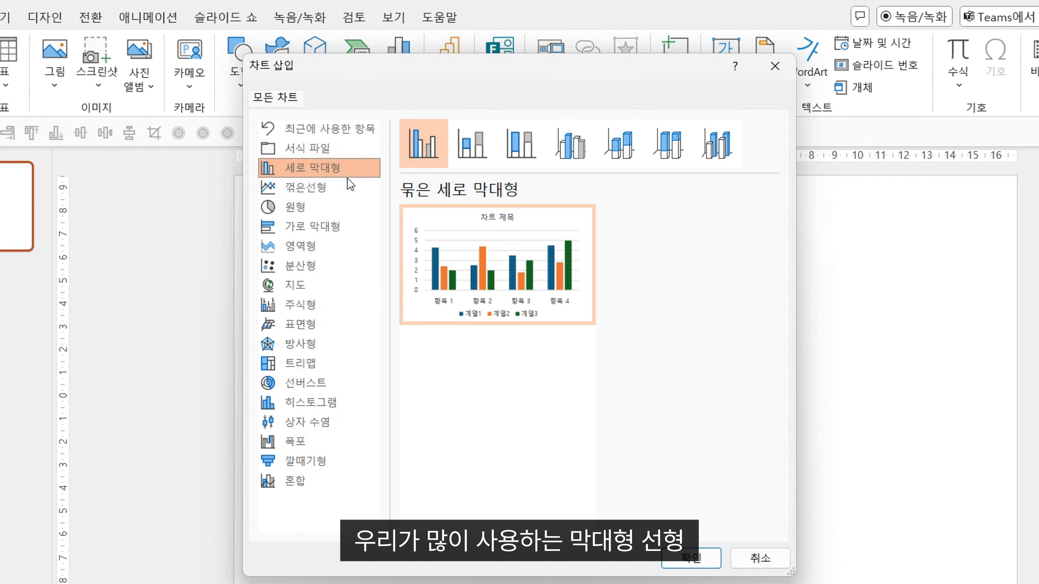
{"action": "left_click", "coordinate": [345, 186]}
{"action": "left_click", "coordinate": [340, 208]}
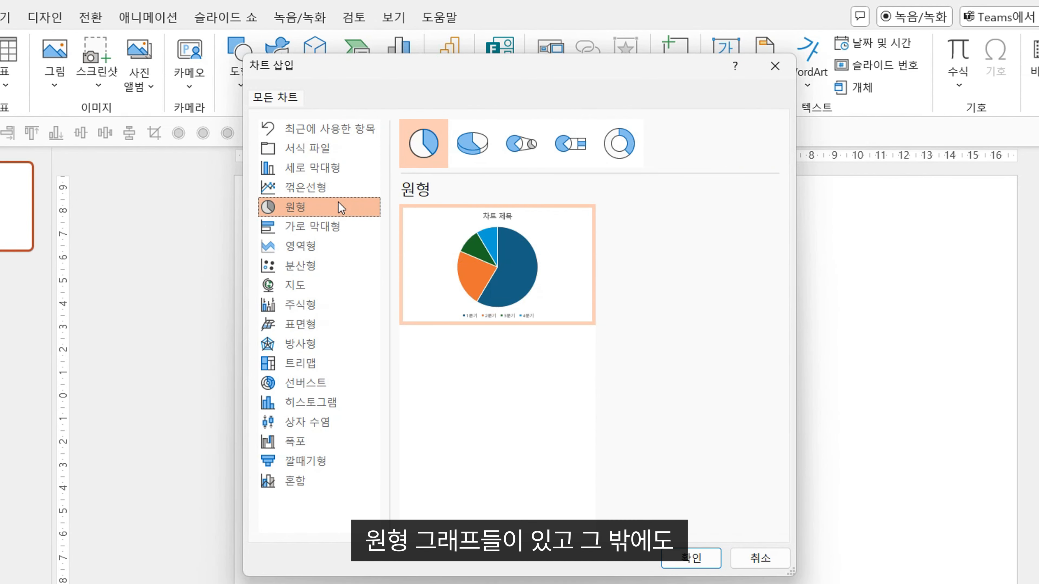
{"action": "left_click", "coordinate": [343, 286]}
{"action": "left_click", "coordinate": [310, 476]}
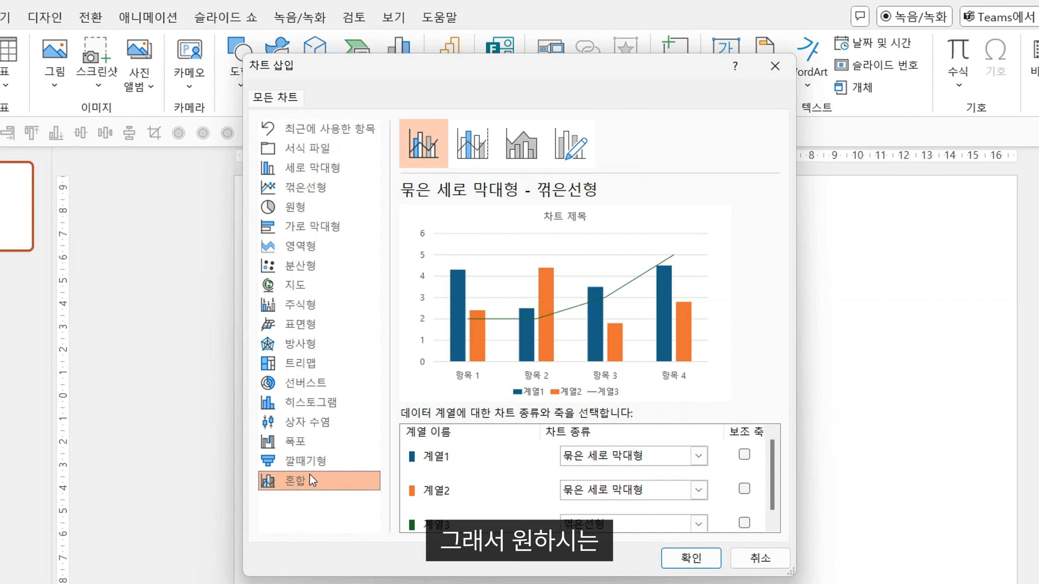
Insert a clustered column chart (묶은 세로 막대형) and enlarge its data sheet window to show all the data rows.
{"action": "left_click", "coordinate": [327, 176]}
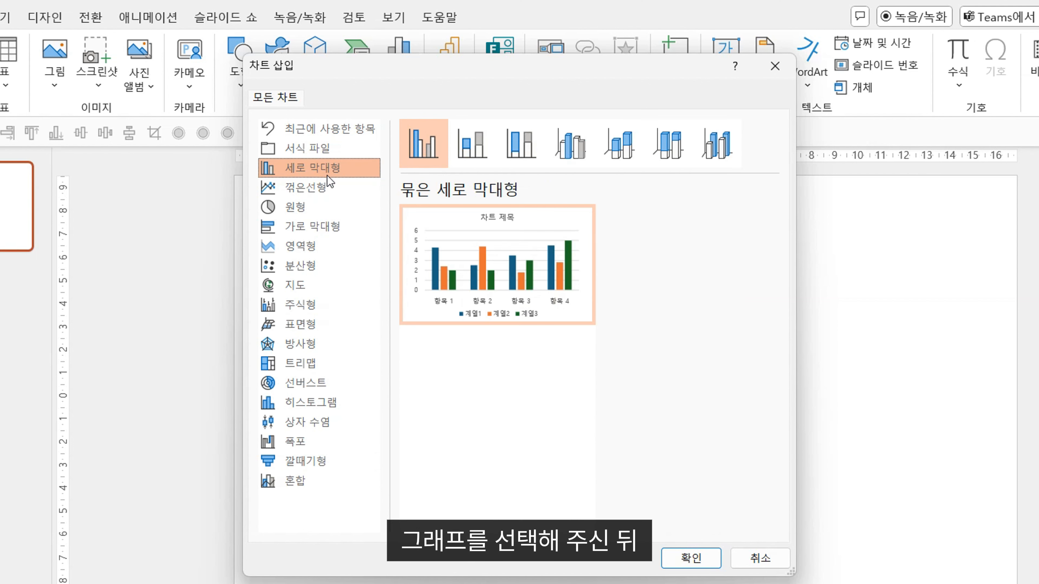
{"action": "left_click", "coordinate": [695, 557]}
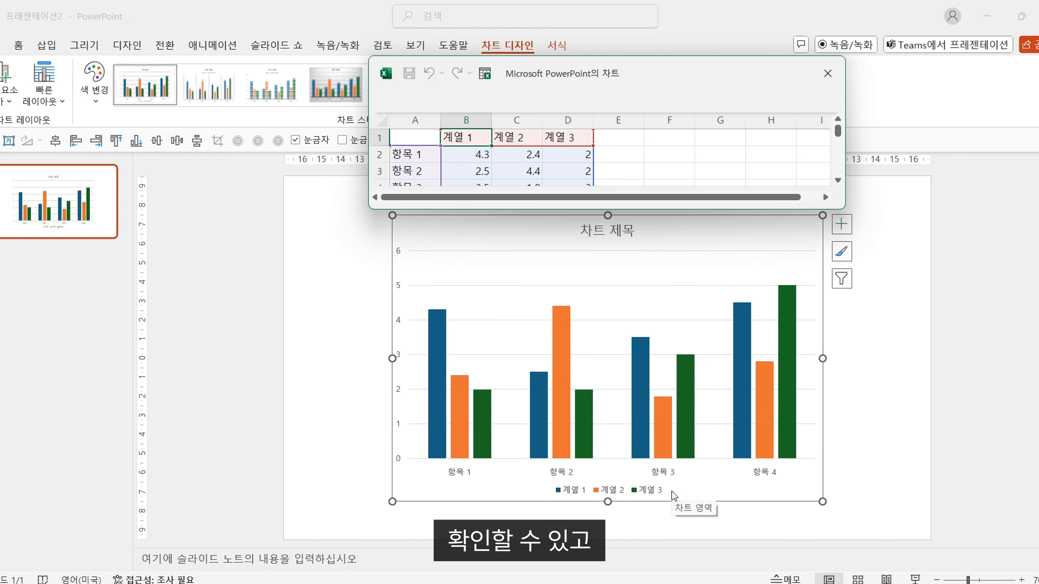
{"action": "left_click_drag", "start_coordinate": [705, 209], "coordinate": [645, 277]}
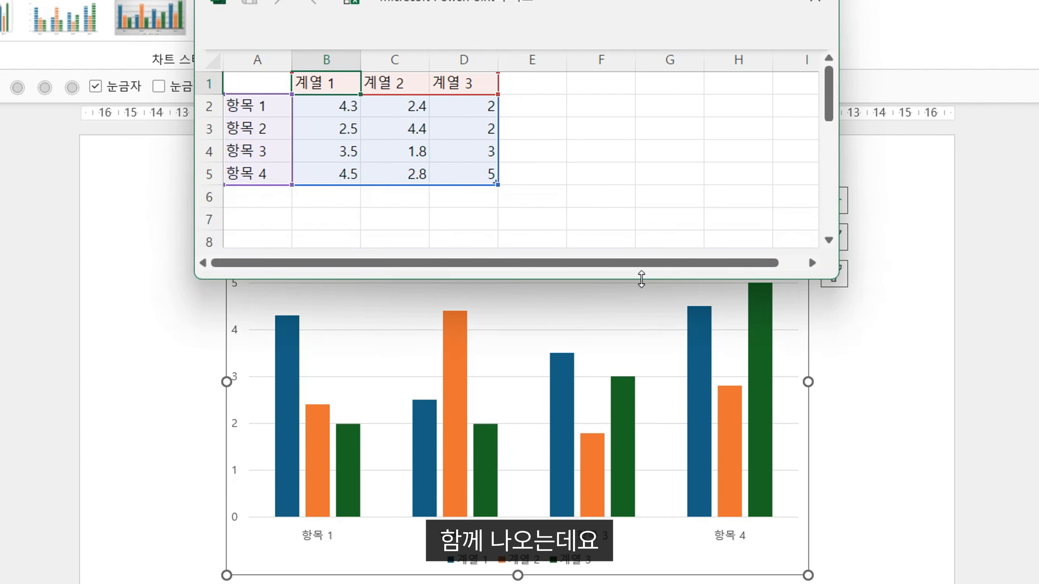
In the chart data, set 계열 1 to 60 for 항목 1 and 31 for 항목 2, and 계열 2 to 6 for 항목 2.
{"action": "left_click", "coordinate": [311, 108]}
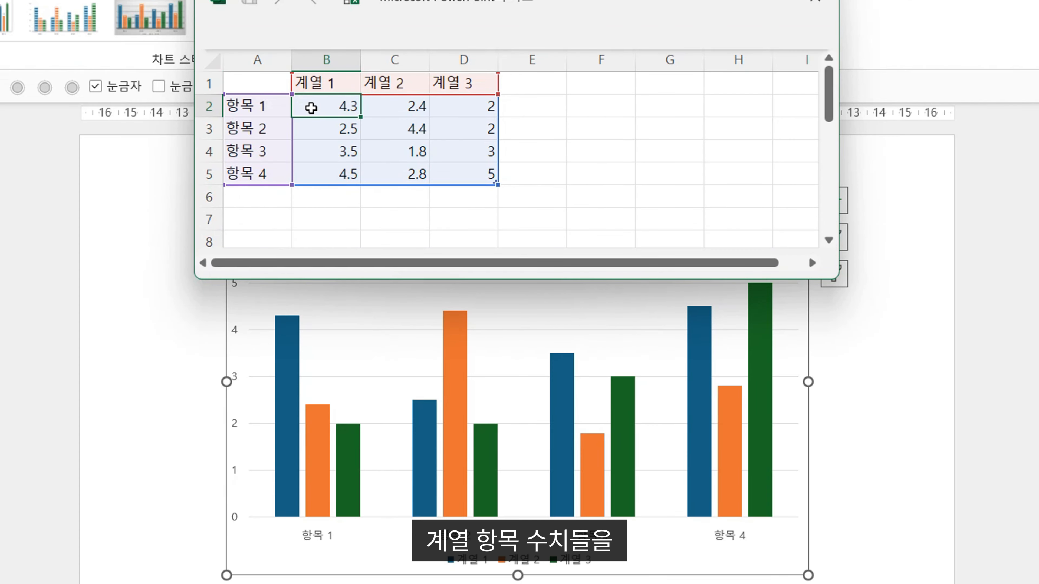
{"action": "type", "text": "60"}
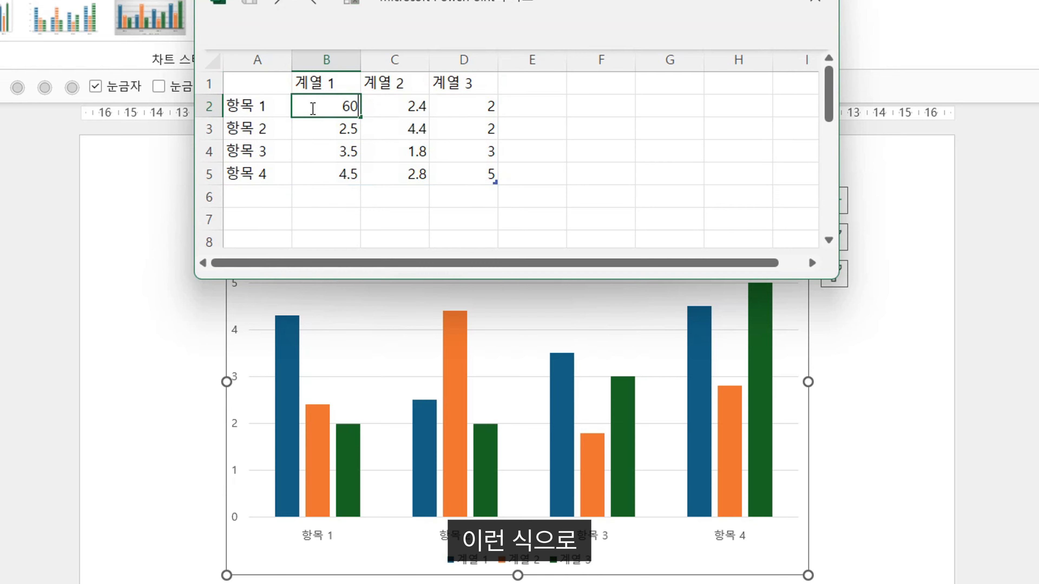
{"action": "key", "text": "Return"}
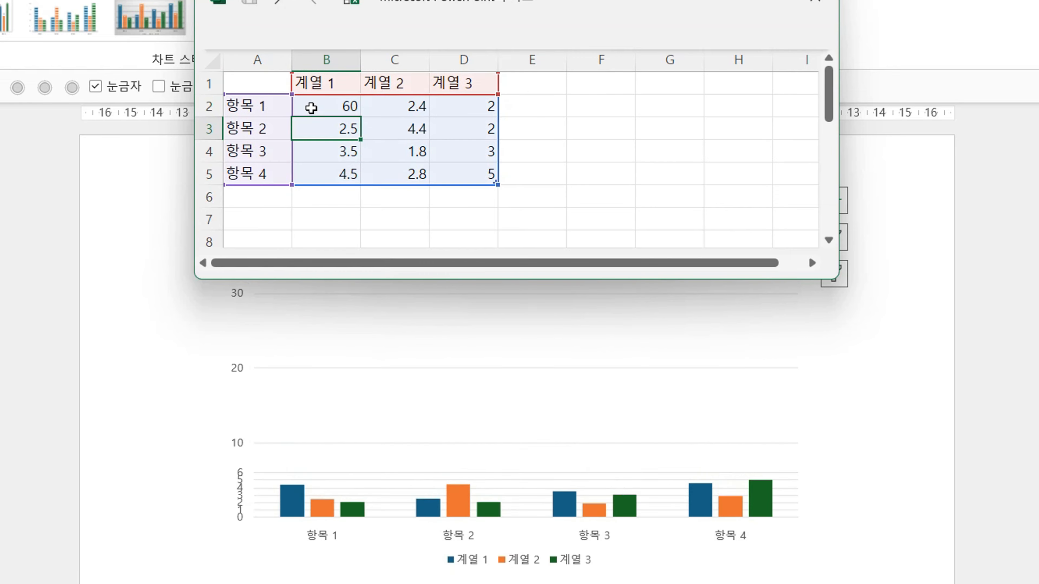
{"action": "type", "text": "31"}
{"action": "key", "text": "Tab"}
{"action": "type", "text": "6"}
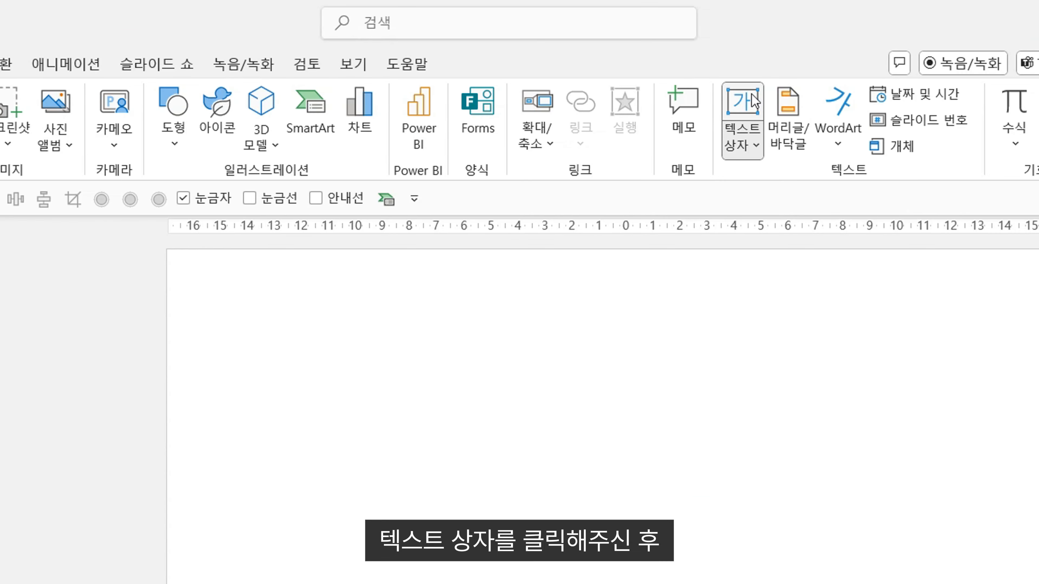
Place an empty text box slightly left of center in the upper half of the blank slide.
{"action": "left_click", "coordinate": [753, 101]}
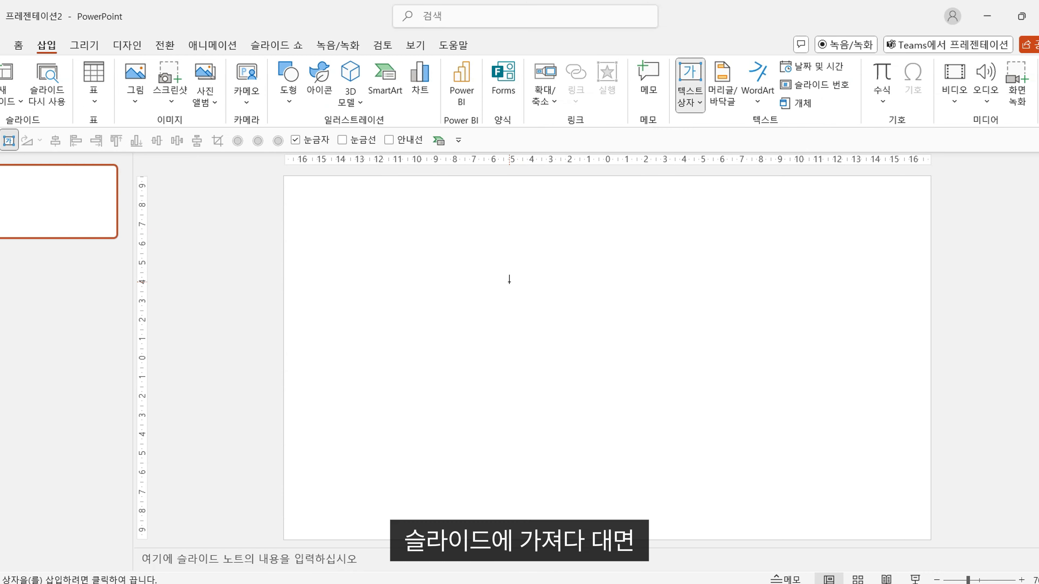
{"action": "left_click", "coordinate": [509, 279]}
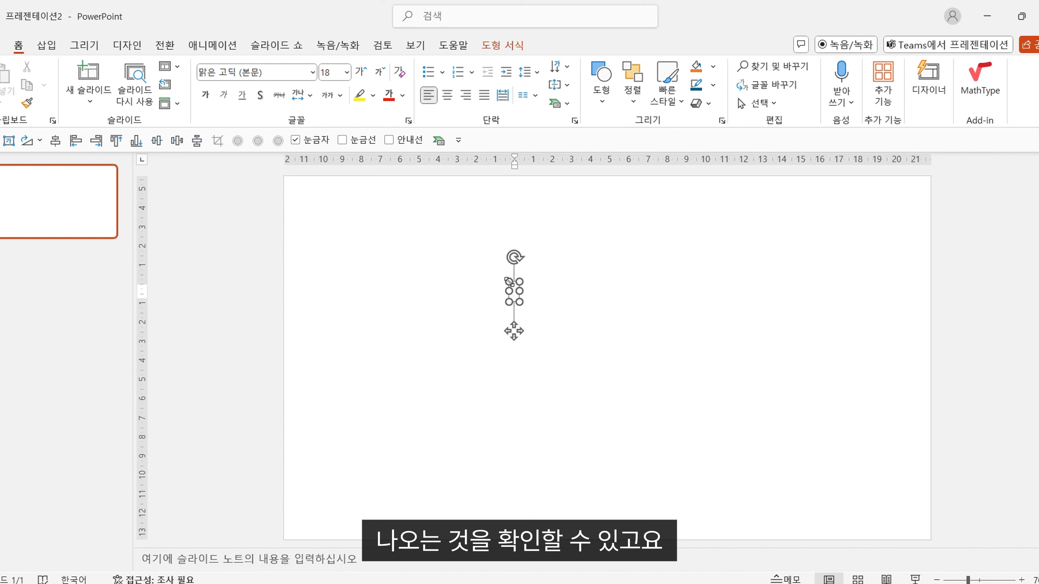
Enter "안녕하세요." and "데센스는 PPT 디자인 회사입니다." on two lines in the text box, and move it to the slide's center.
{"action": "type", "text": "안"}
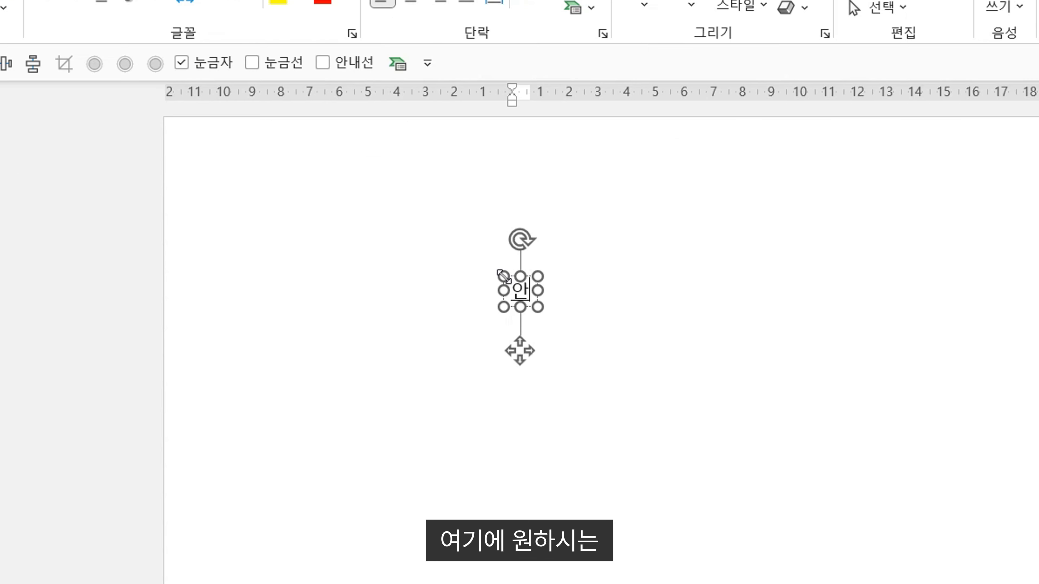
{"action": "type", "text": "녕하세요."}
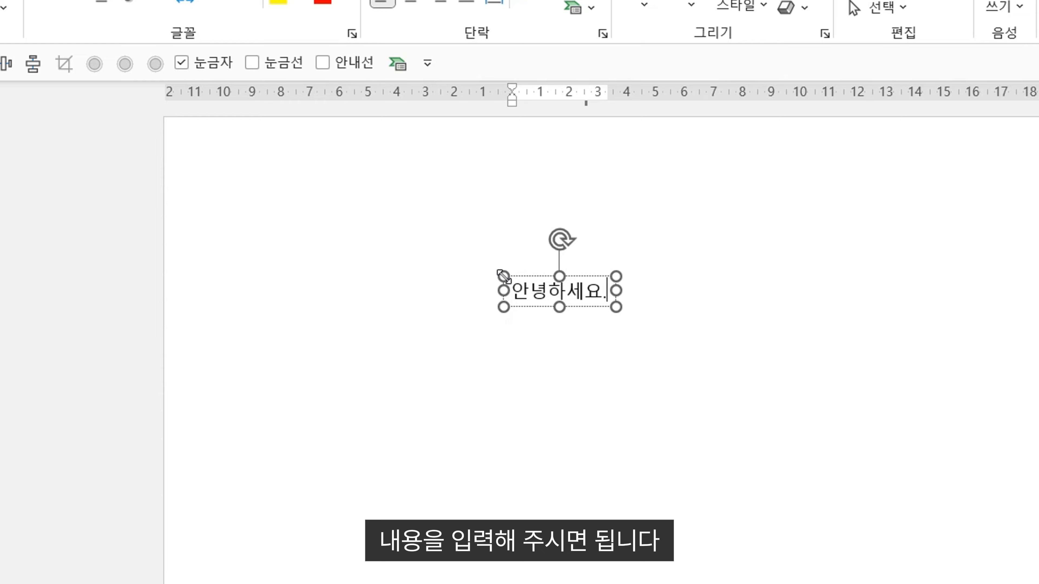
{"action": "key", "text": "Return"}
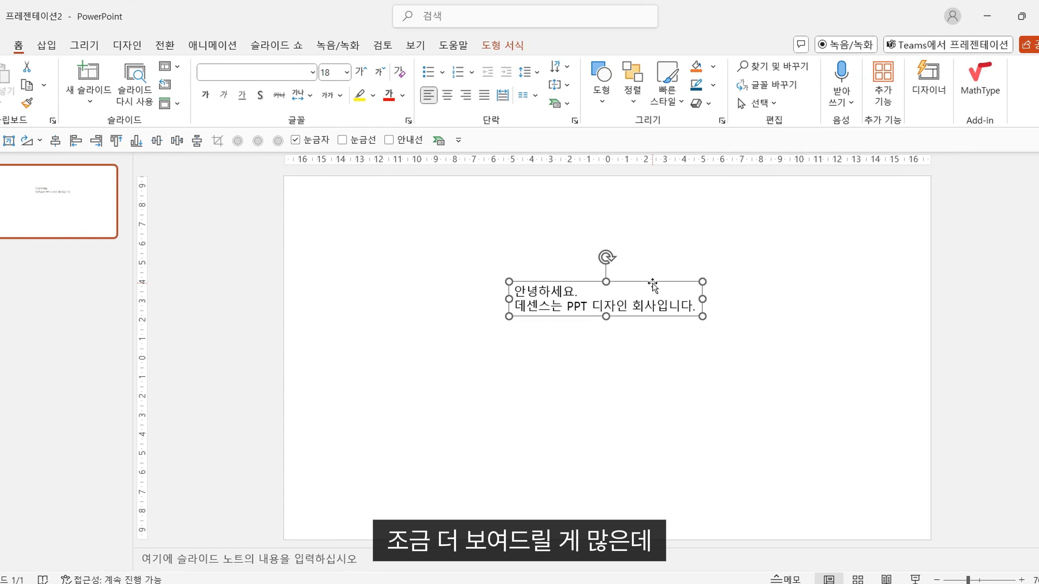
{"action": "left_click_drag", "start_coordinate": [653, 285], "coordinate": [650, 345]}
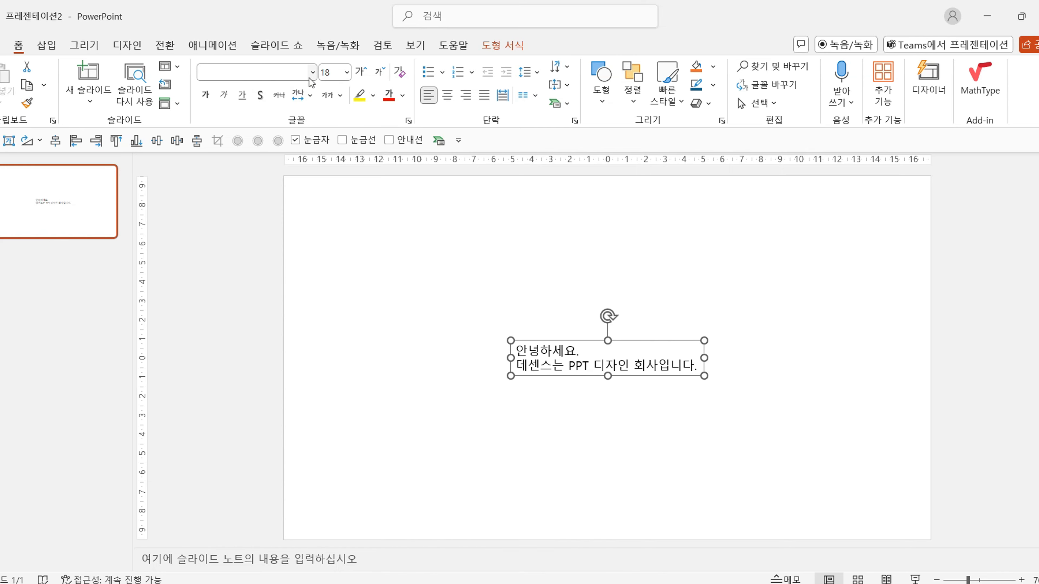
Browse the list of available fonts for the text box, from the Latin fonts through to the Korean ones.
{"action": "left_click", "coordinate": [310, 78]}
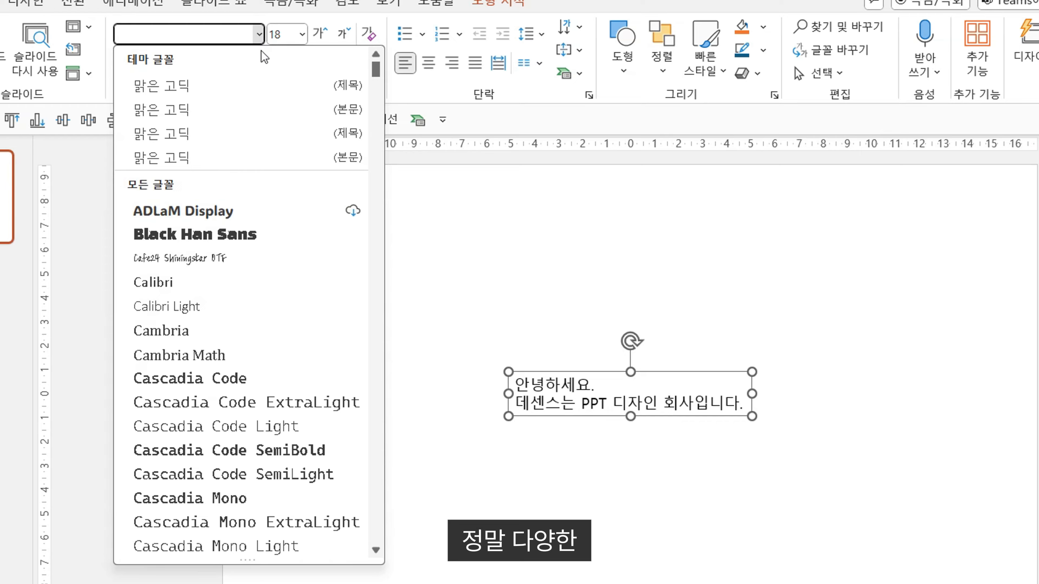
{"action": "scroll", "coordinate": [269, 181], "scroll_direction": "down", "scroll_amount": 9}
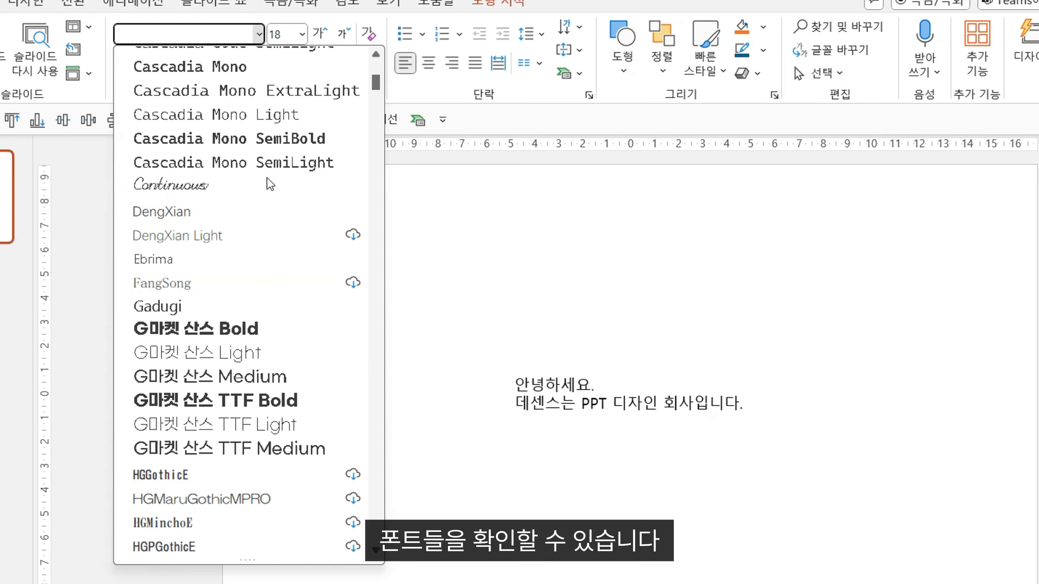
{"action": "scroll", "coordinate": [261, 282], "scroll_direction": "down", "scroll_amount": 15}
{"action": "scroll", "coordinate": [261, 283], "scroll_direction": "up", "scroll_amount": 6}
{"action": "scroll", "coordinate": [262, 282], "scroll_direction": "down", "scroll_amount": 5}
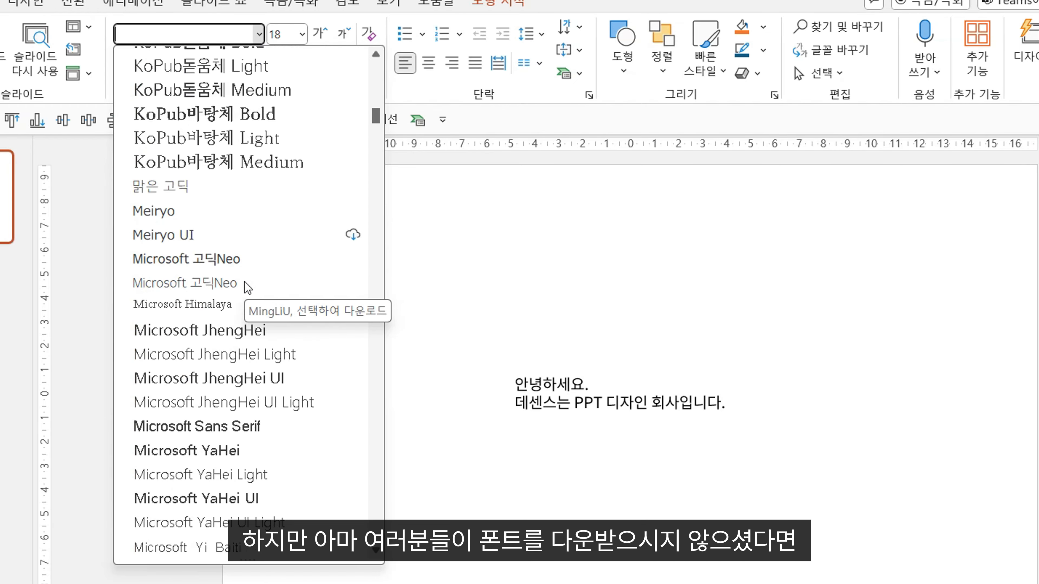
{"action": "scroll", "coordinate": [244, 279], "scroll_direction": "down", "scroll_amount": 3}
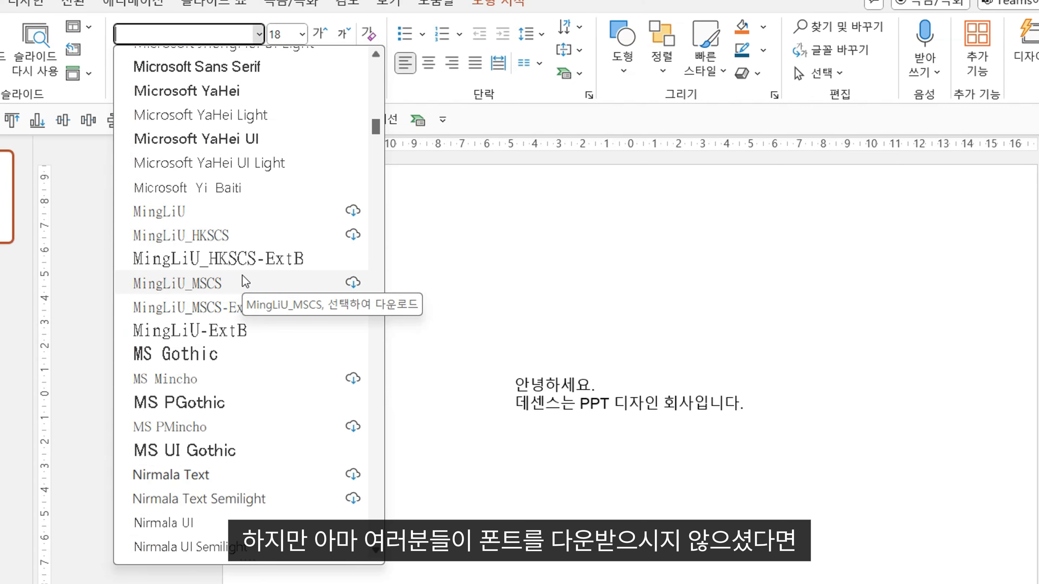
{"action": "scroll", "coordinate": [242, 275], "scroll_direction": "down", "scroll_amount": 7}
{"action": "scroll", "coordinate": [281, 224], "scroll_direction": "down", "scroll_amount": 20}
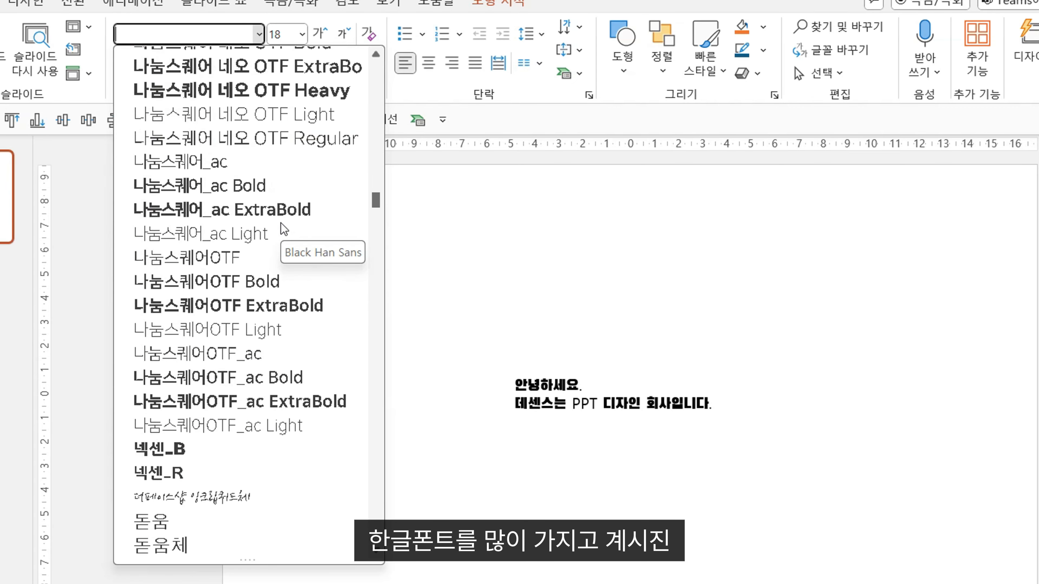
{"action": "scroll", "coordinate": [281, 225], "scroll_direction": "down", "scroll_amount": 2}
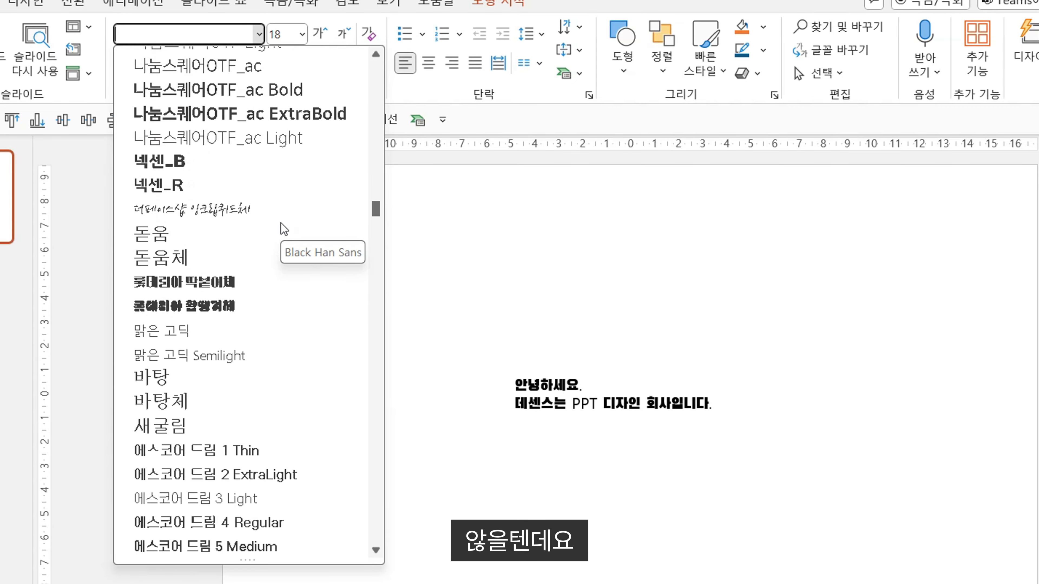
{"action": "scroll", "coordinate": [281, 225], "scroll_direction": "down", "scroll_amount": 3}
{"action": "scroll", "coordinate": [281, 223], "scroll_direction": "down", "scroll_amount": 2}
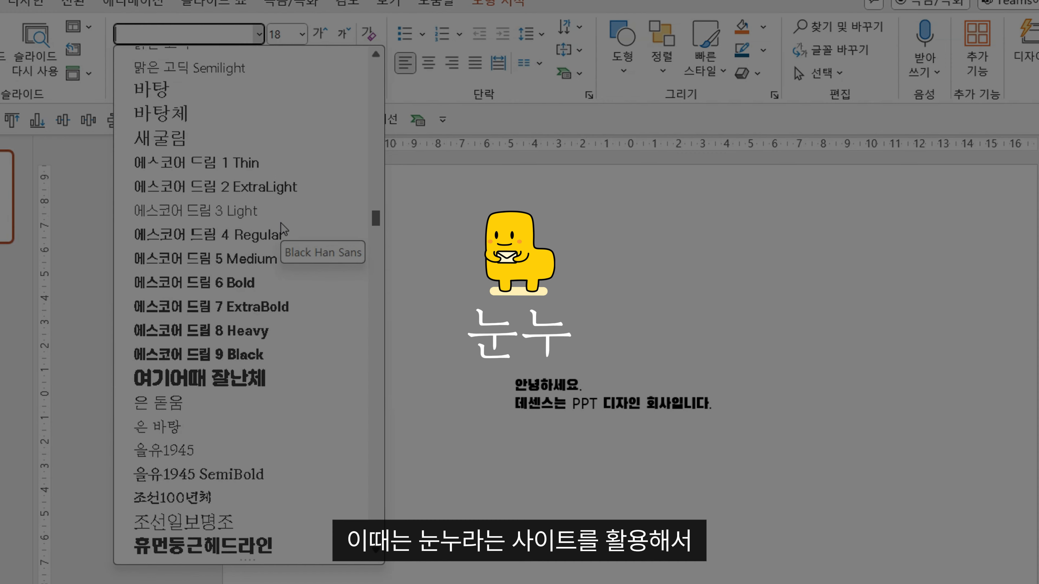
{"action": "scroll", "coordinate": [281, 223], "scroll_direction": "down", "scroll_amount": 1}
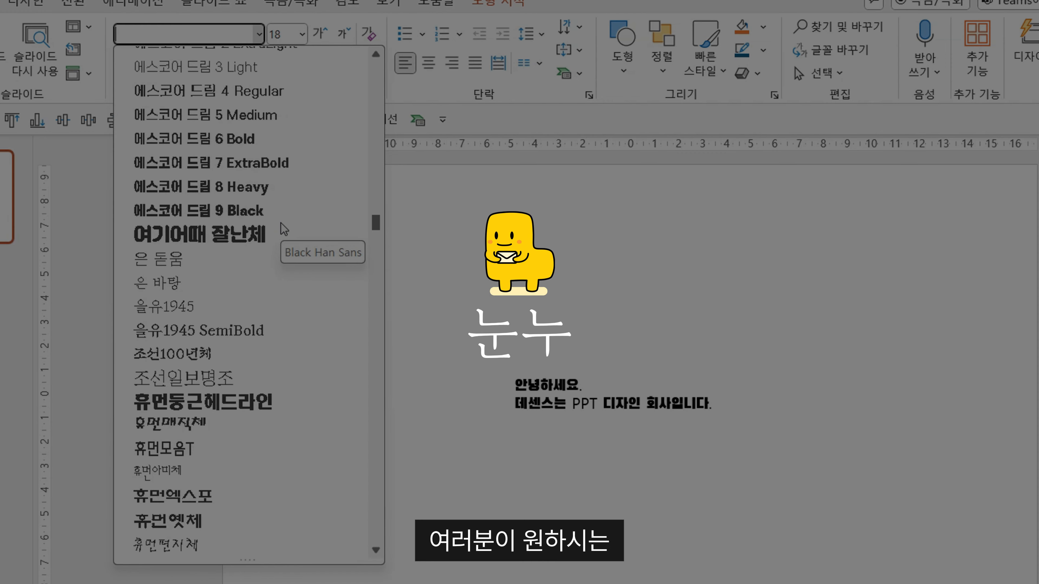
{"action": "scroll", "coordinate": [281, 223], "scroll_direction": "down", "scroll_amount": 1}
{"action": "scroll", "coordinate": [281, 224], "scroll_direction": "down", "scroll_amount": 1}
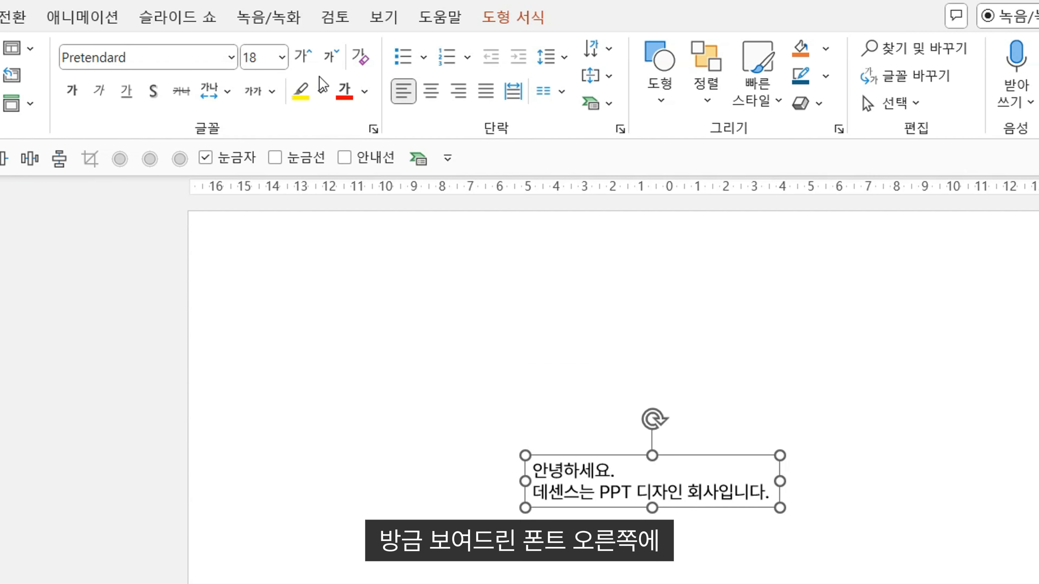
Try enlarging the text box's font size to 28, and reduce it back to 18.
{"action": "left_click", "coordinate": [305, 63]}
{"action": "left_click", "coordinate": [305, 61]}
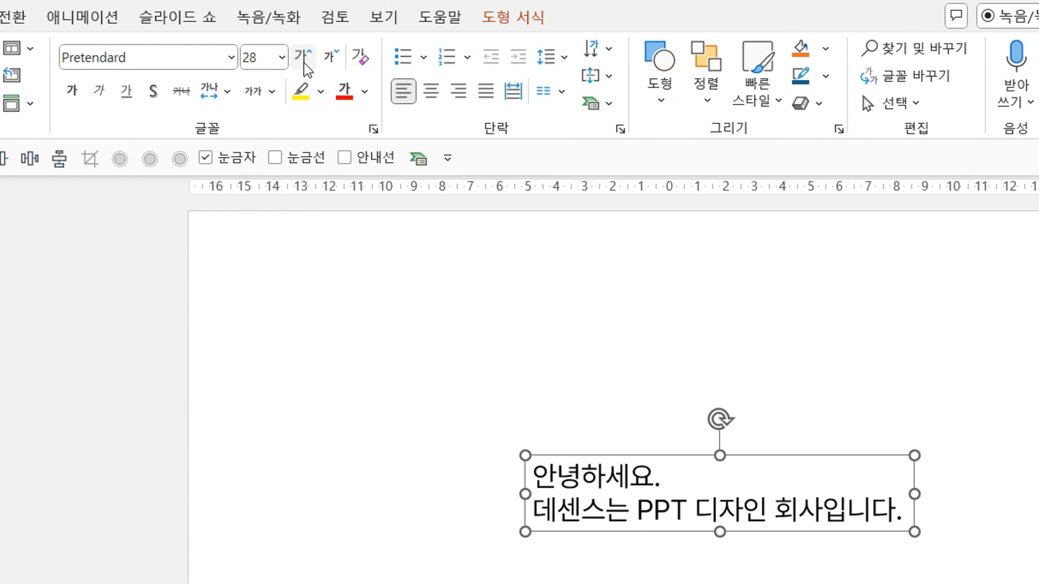
{"action": "left_click", "coordinate": [329, 63]}
{"action": "left_click", "coordinate": [329, 63]}
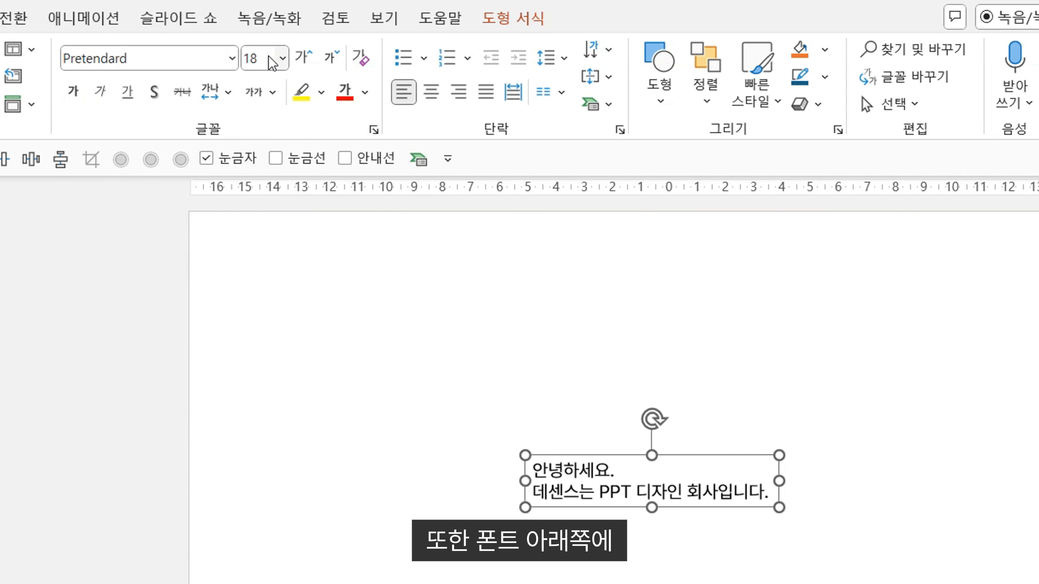
Try bold, italic, underline and text shadow on the text box's text, switching each one off again.
{"action": "left_click", "coordinate": [74, 93]}
{"action": "left_click", "coordinate": [74, 92]}
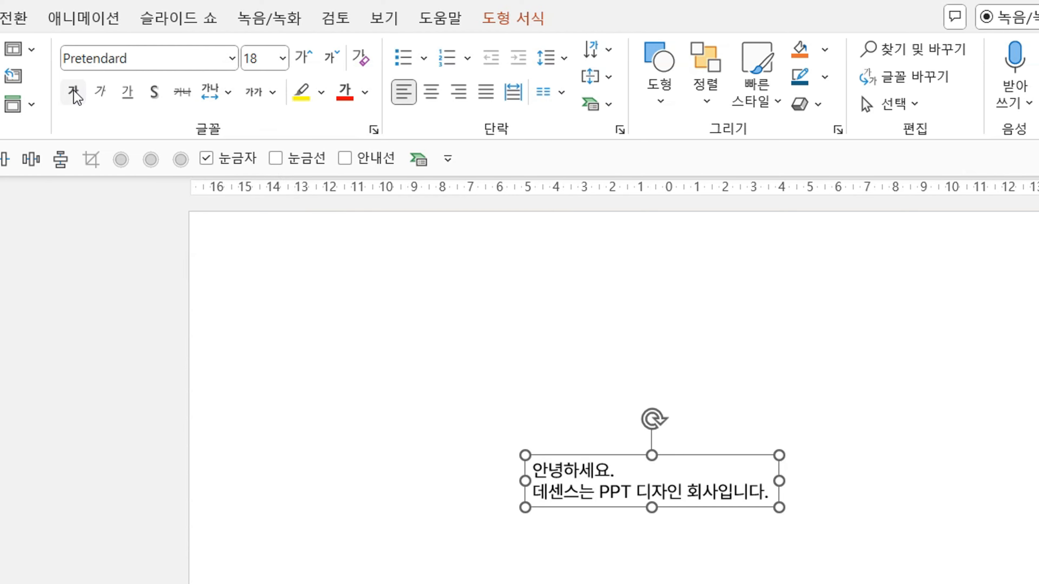
{"action": "left_click", "coordinate": [99, 94]}
{"action": "left_click", "coordinate": [96, 91]}
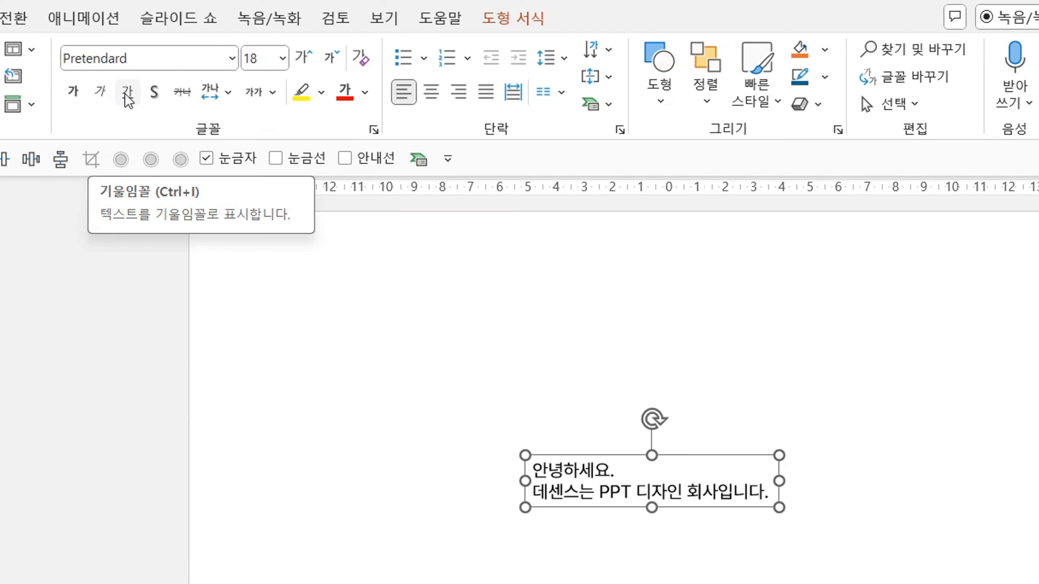
{"action": "left_click", "coordinate": [127, 93]}
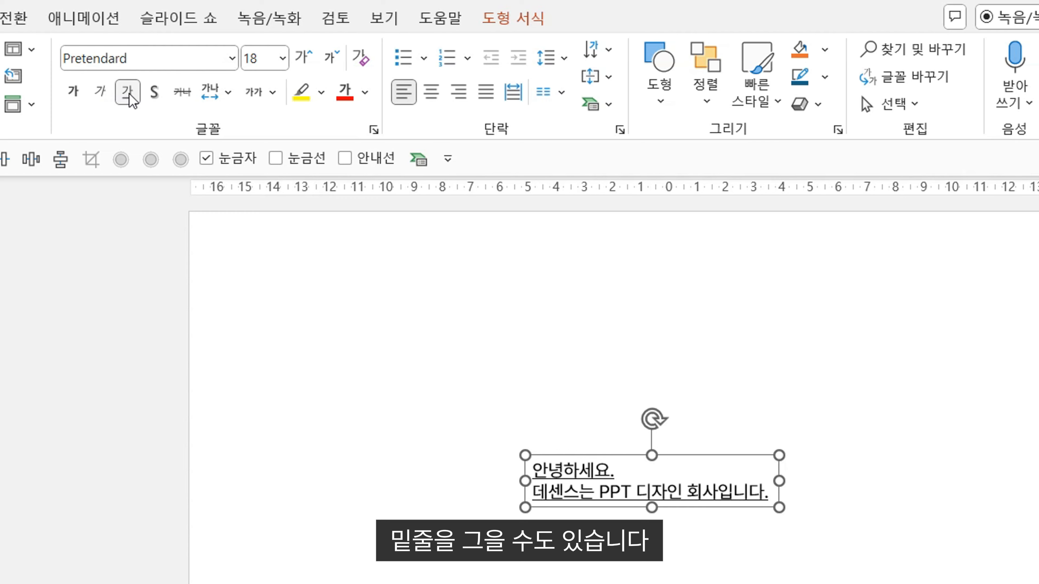
{"action": "left_click", "coordinate": [128, 93]}
{"action": "left_click", "coordinate": [155, 94]}
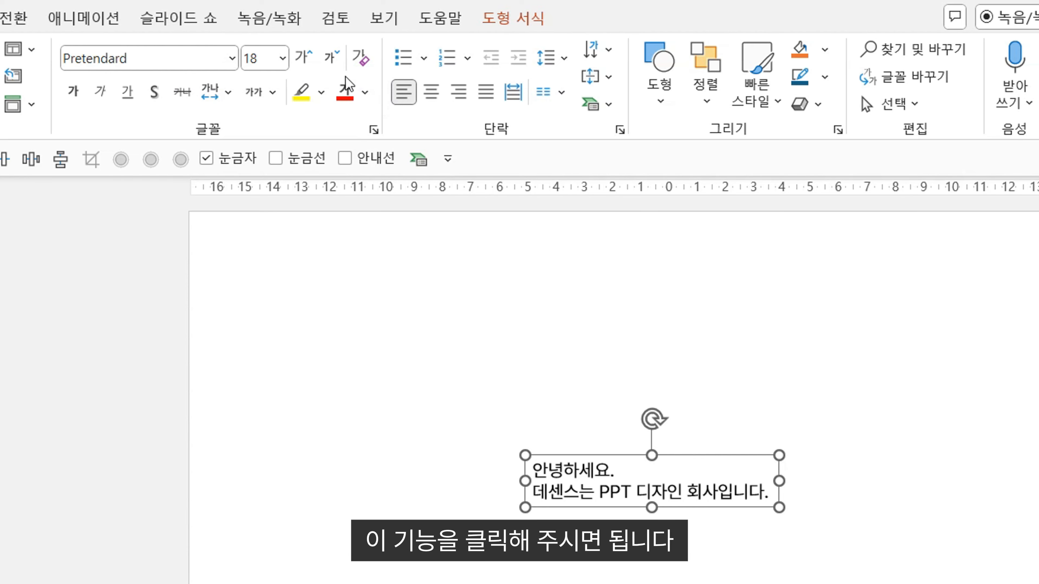
Set the text box's font color to the standard purple.
{"action": "left_click", "coordinate": [365, 98]}
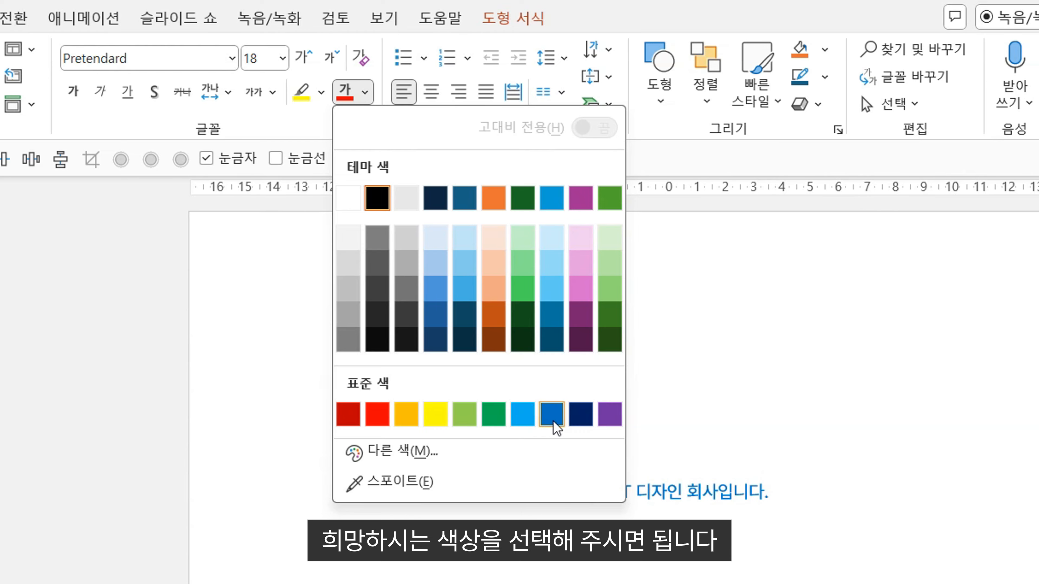
{"action": "left_click", "coordinate": [606, 423]}
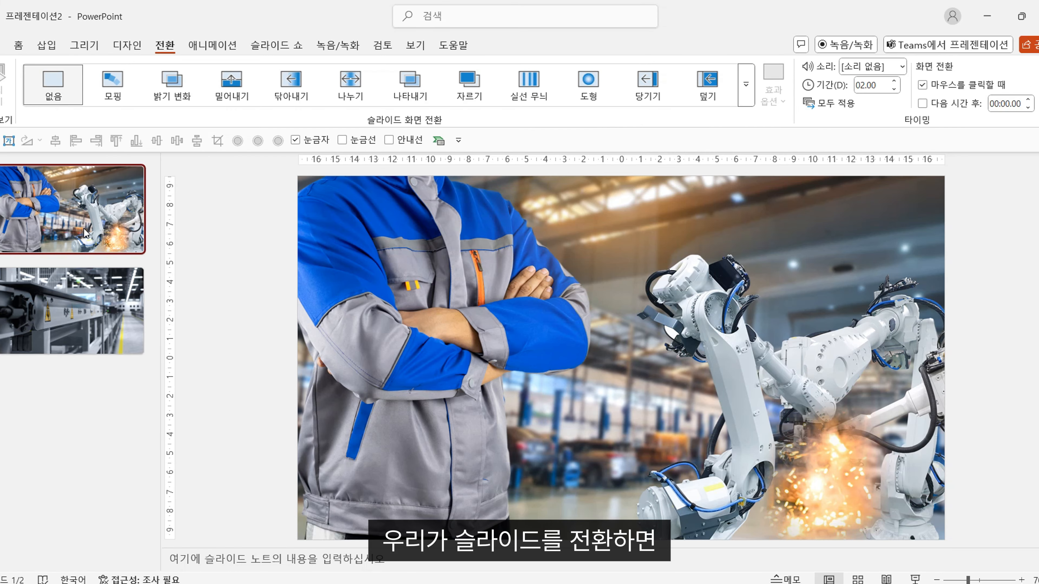
Try the 밝기 변화, 밀어내기 and 닦아내기 transitions on the second slide, and look over the full set of transition effects.
{"action": "key", "text": "Down"}
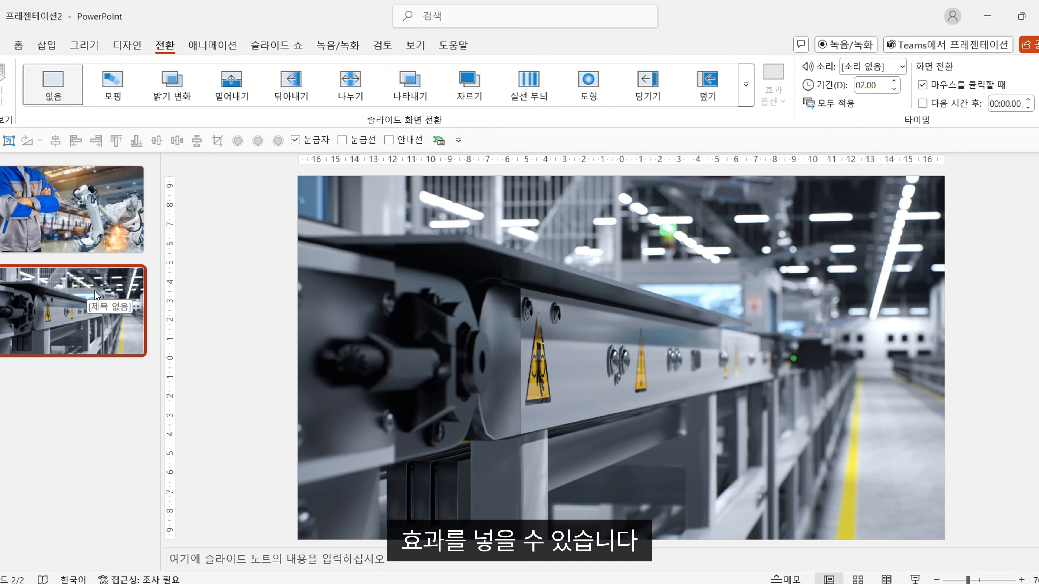
{"action": "left_click", "coordinate": [178, 100]}
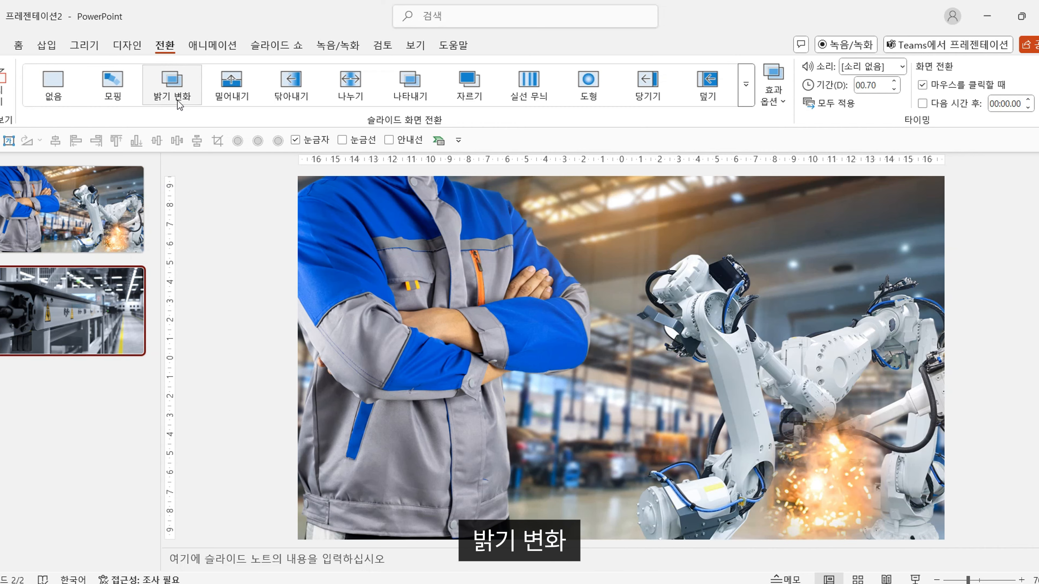
{"action": "left_click", "coordinate": [220, 100]}
{"action": "left_click", "coordinate": [288, 100]}
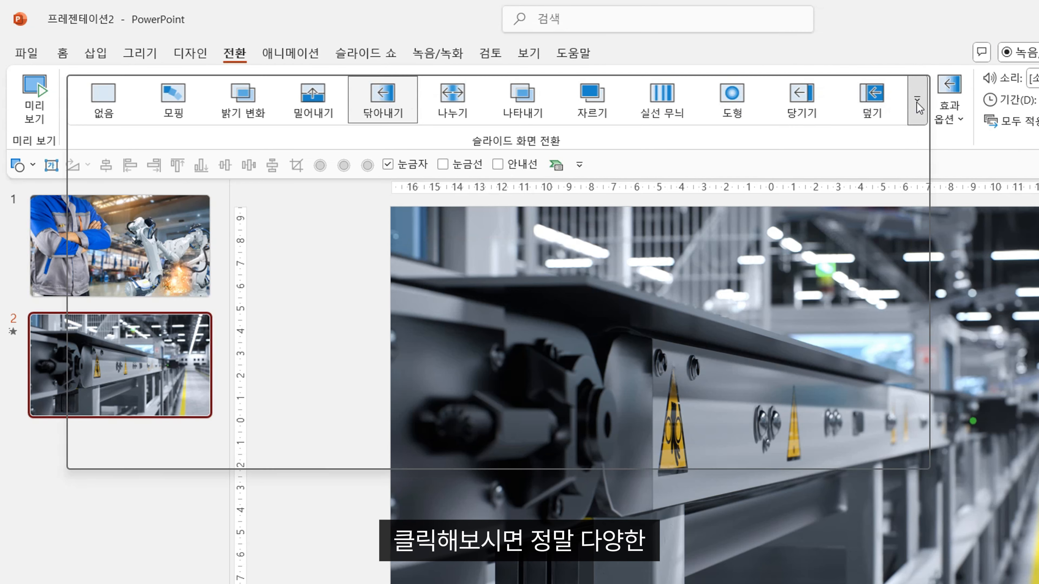
{"action": "left_click", "coordinate": [746, 86]}
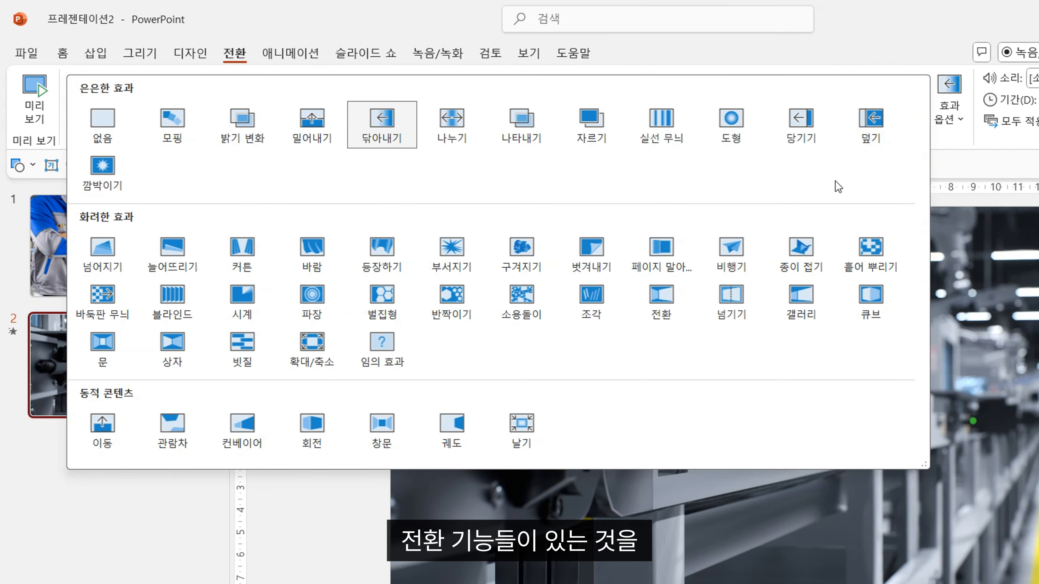
{"action": "left_click", "coordinate": [336, 537]}
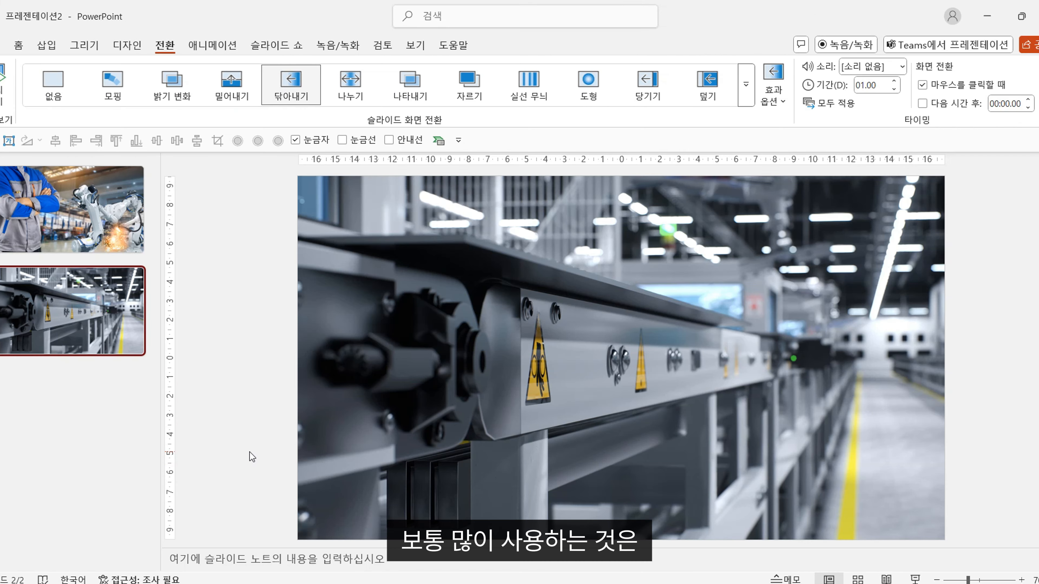
Compare the 모핑 and 밝기 변화 transitions on the second slide, and leave 밝기 변화 applied.
{"action": "left_click", "coordinate": [110, 94]}
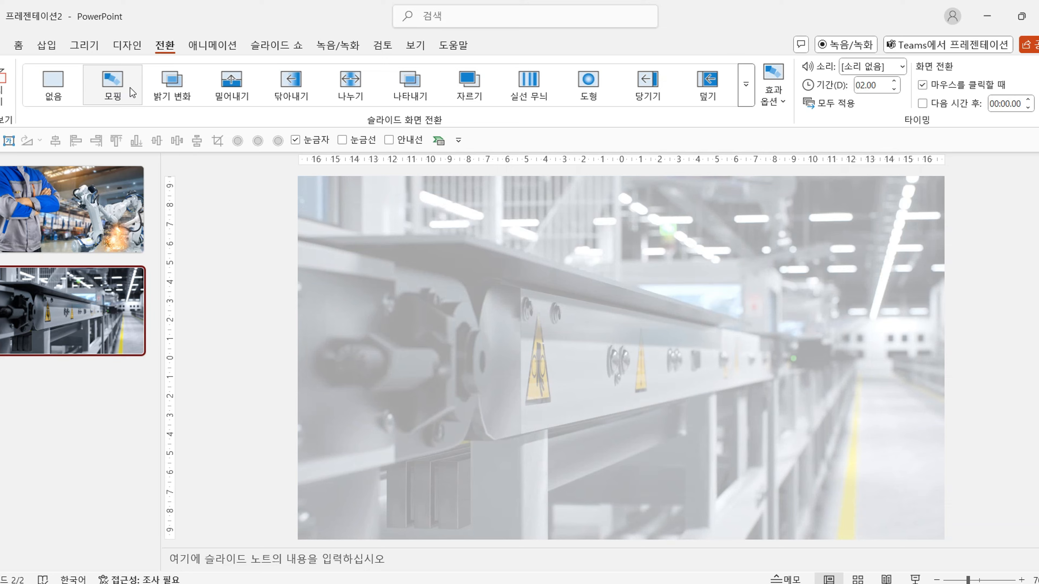
{"action": "left_click", "coordinate": [167, 96]}
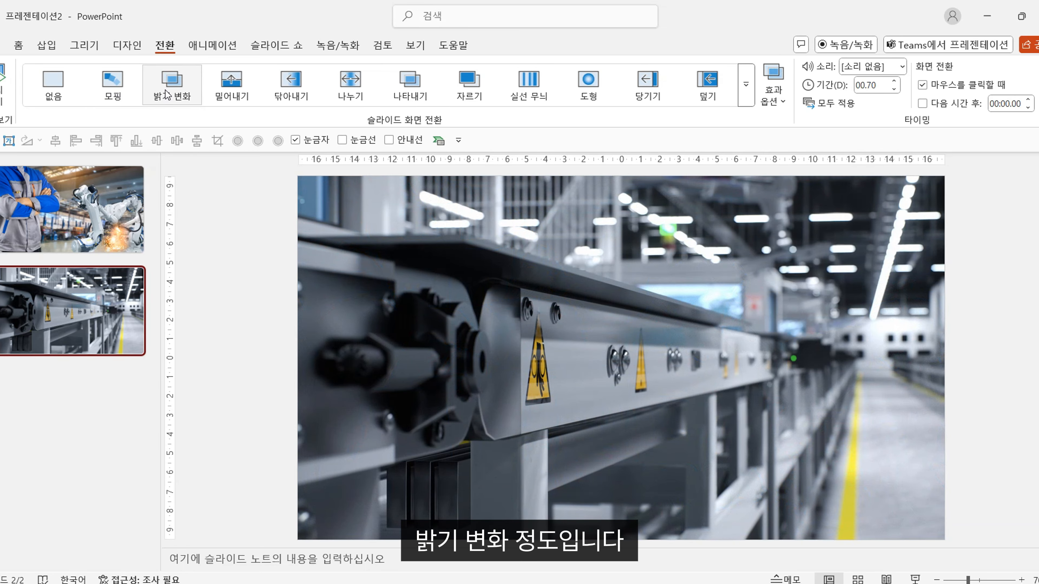
{"action": "left_click", "coordinate": [112, 88]}
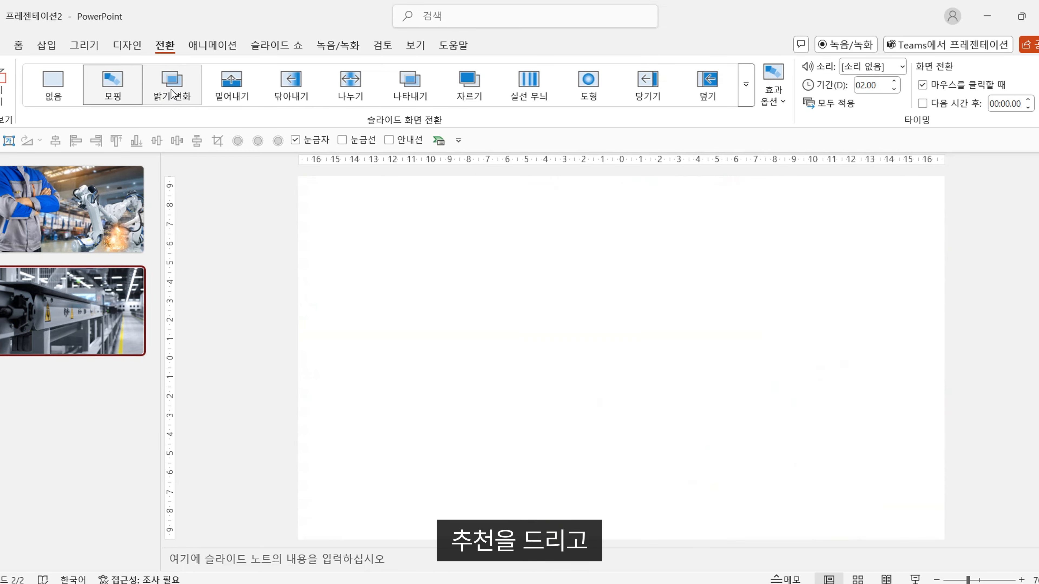
{"action": "left_click", "coordinate": [171, 94]}
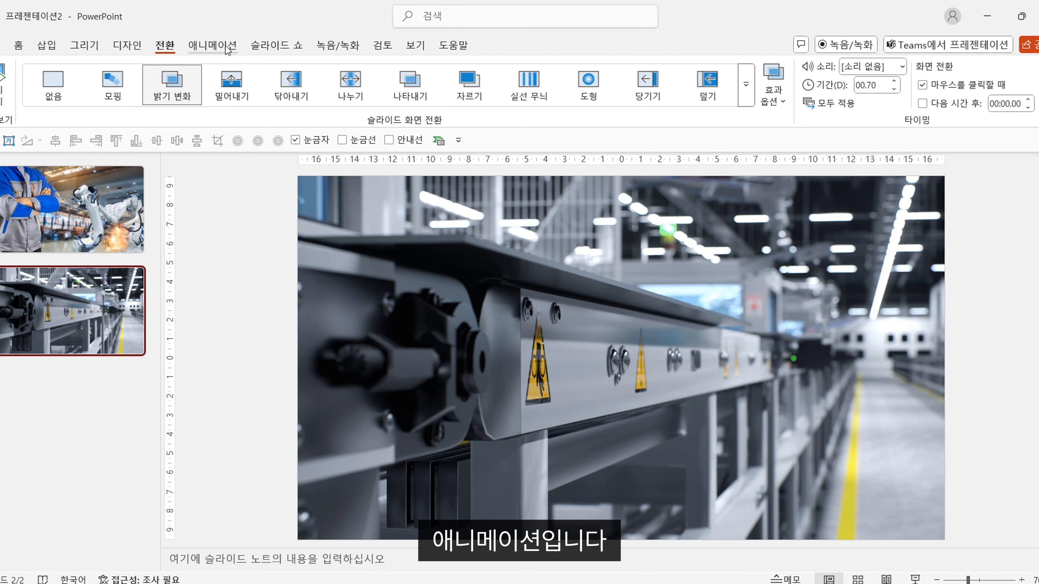
Try the 밝기 변화 and 날아오기 entrance animations on the second slide's picture, and apply 올라오기.
{"action": "left_click", "coordinate": [207, 47]}
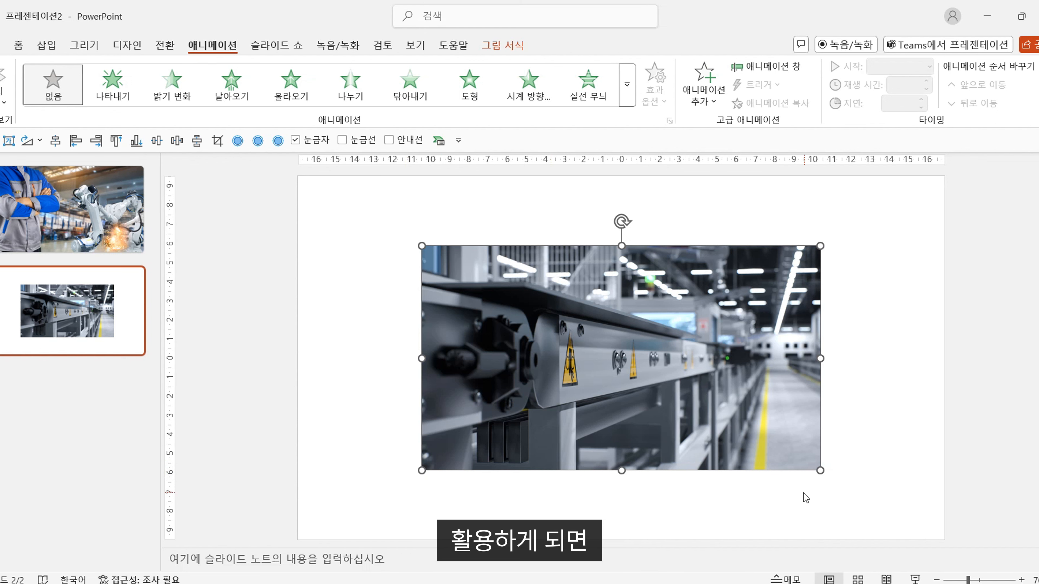
{"action": "left_click", "coordinate": [166, 92]}
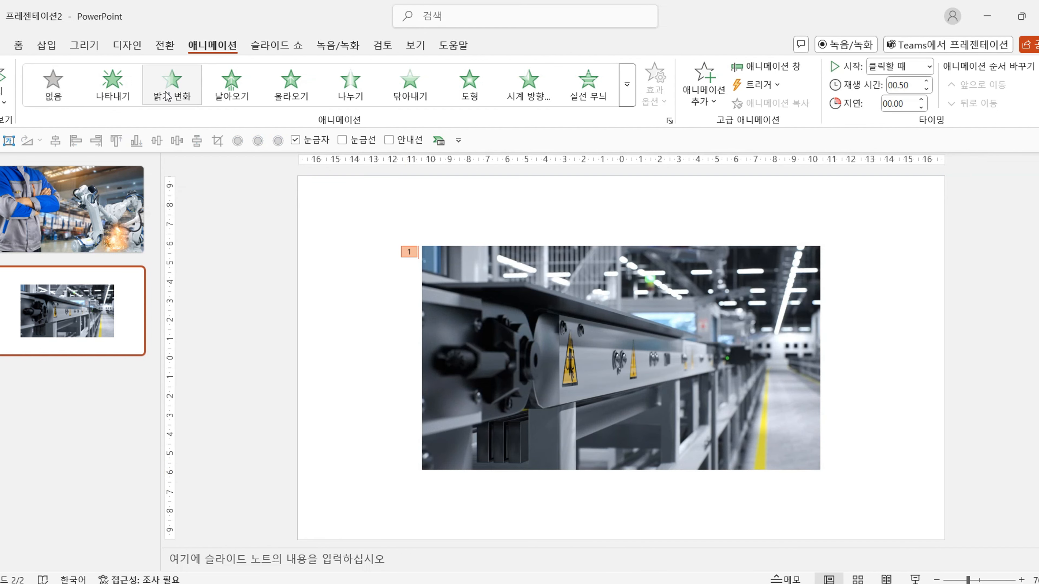
{"action": "left_click", "coordinate": [218, 99]}
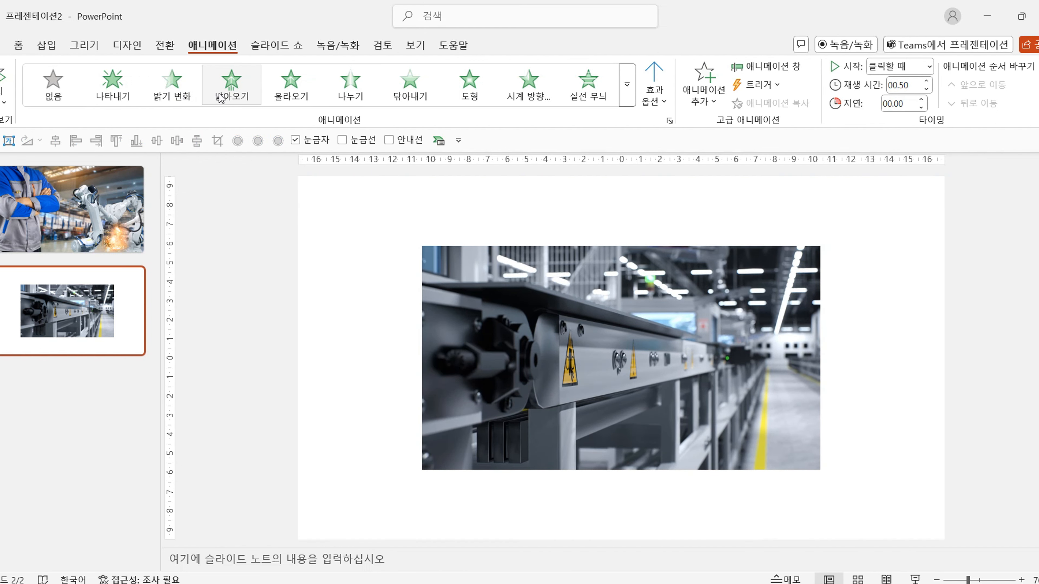
{"action": "left_click", "coordinate": [285, 96]}
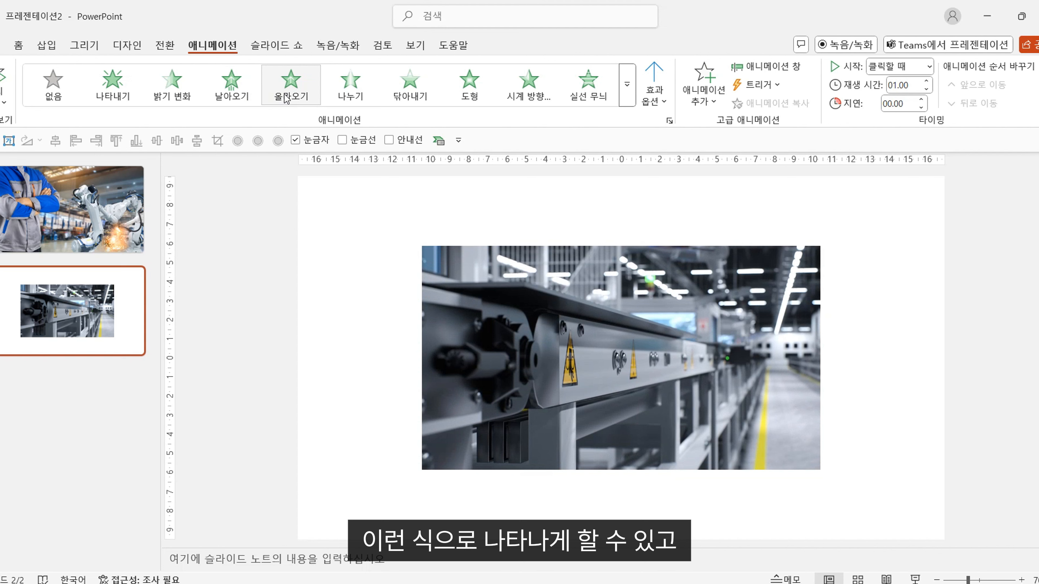
Try the 밝기 변화 and 가라앉기 exit animations on the second slide's picture.
{"action": "left_click", "coordinate": [626, 98]}
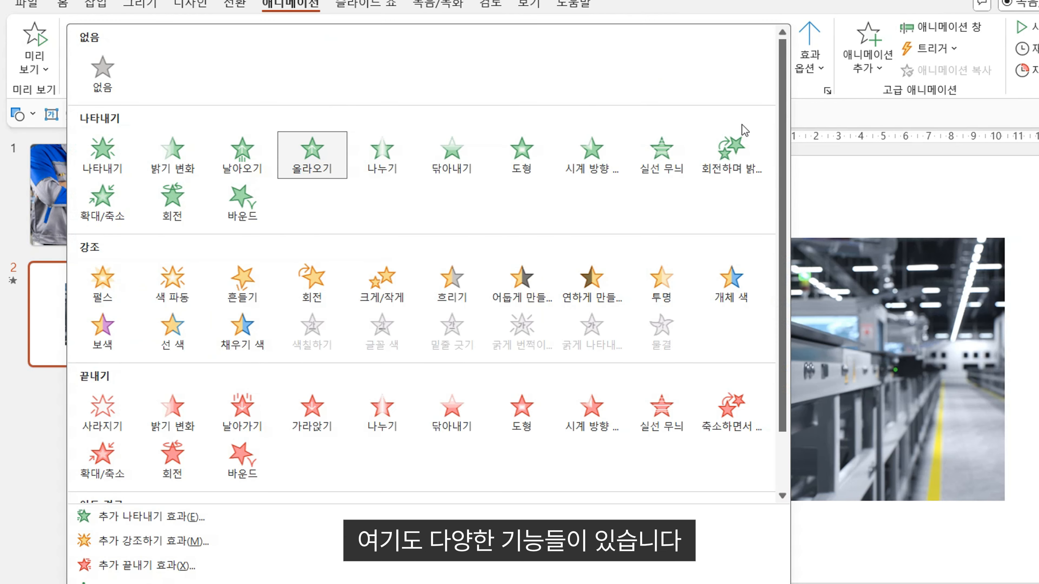
{"action": "scroll", "coordinate": [719, 157], "scroll_direction": "down", "scroll_amount": 2}
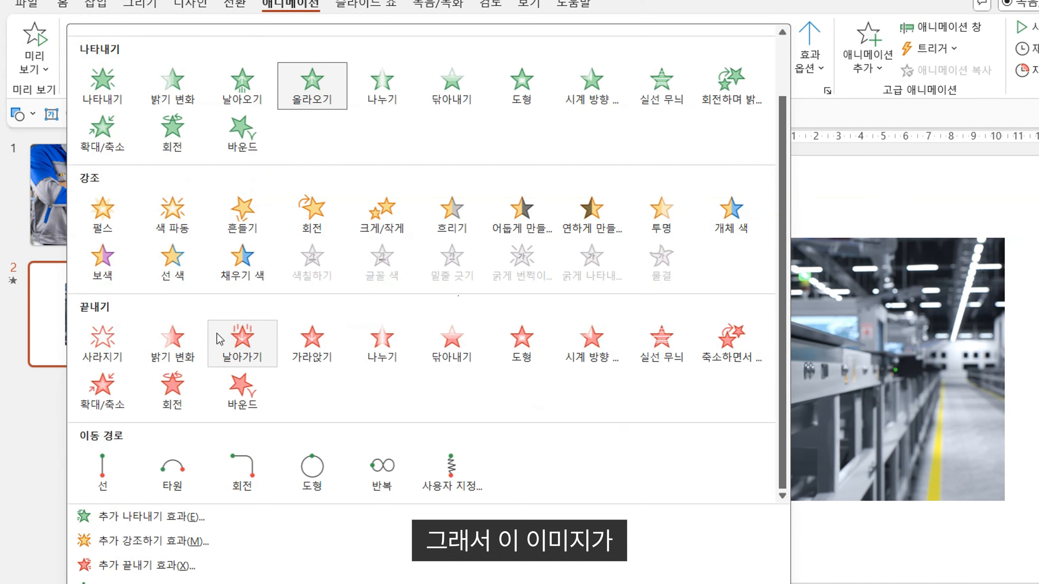
{"action": "left_click", "coordinate": [171, 339]}
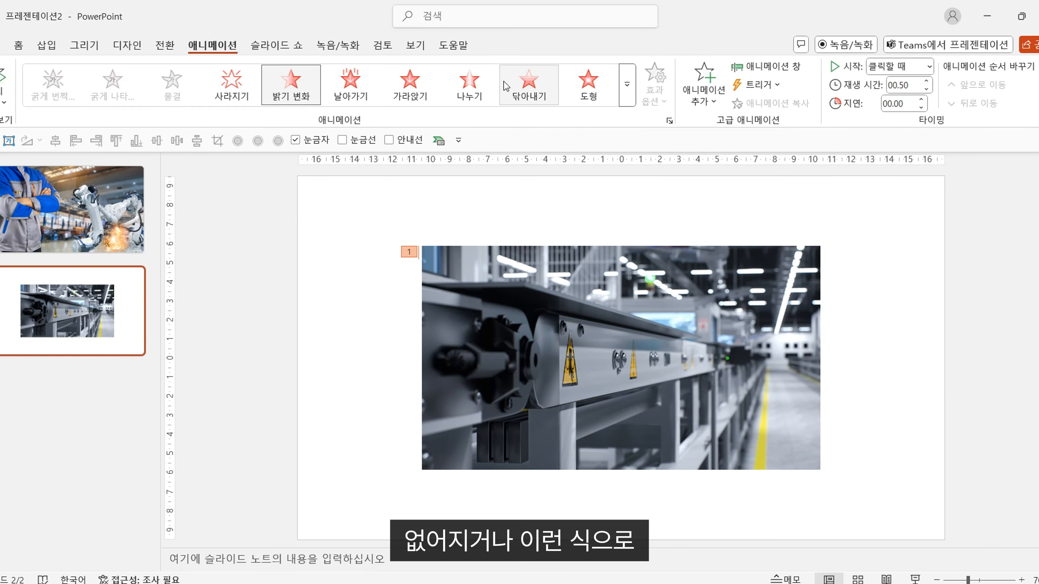
{"action": "left_click", "coordinate": [413, 85]}
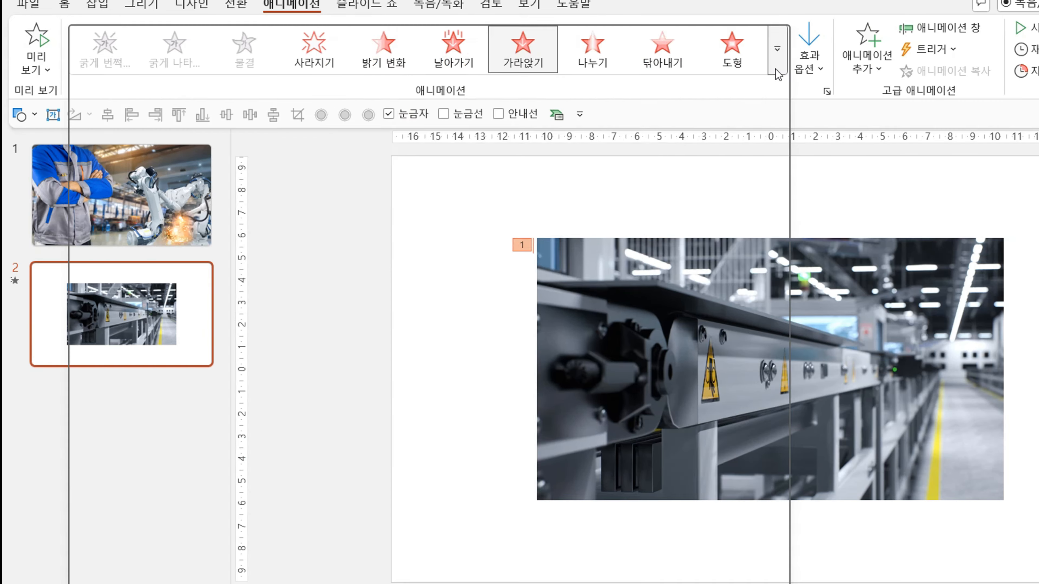
Look over the full set of animation effects, and try the 밝기 변화 and 나타내기 entrance animations on the second slide's picture.
{"action": "left_click", "coordinate": [625, 100]}
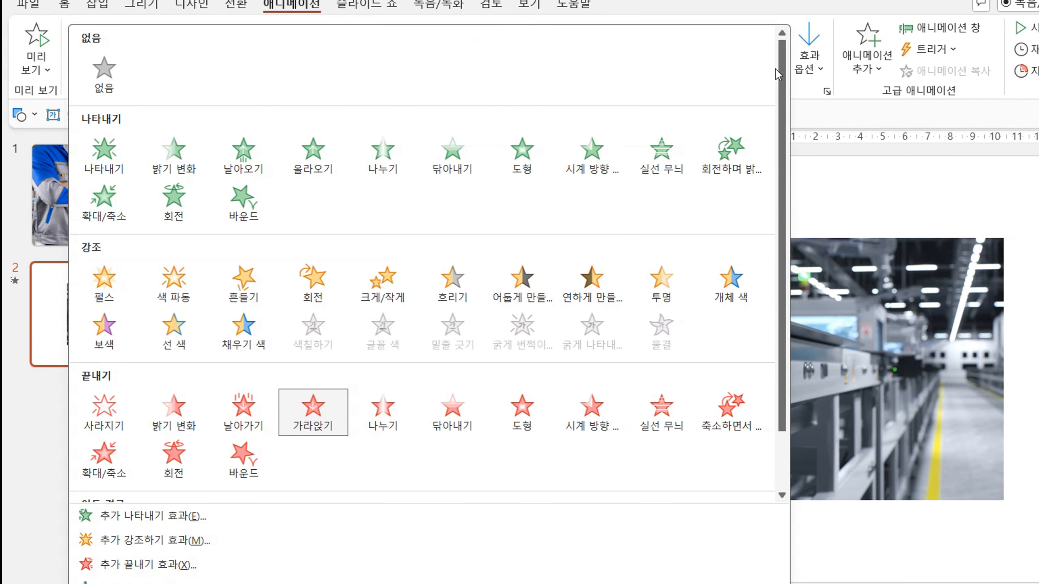
{"action": "scroll", "coordinate": [311, 299], "scroll_direction": "down", "scroll_amount": 1}
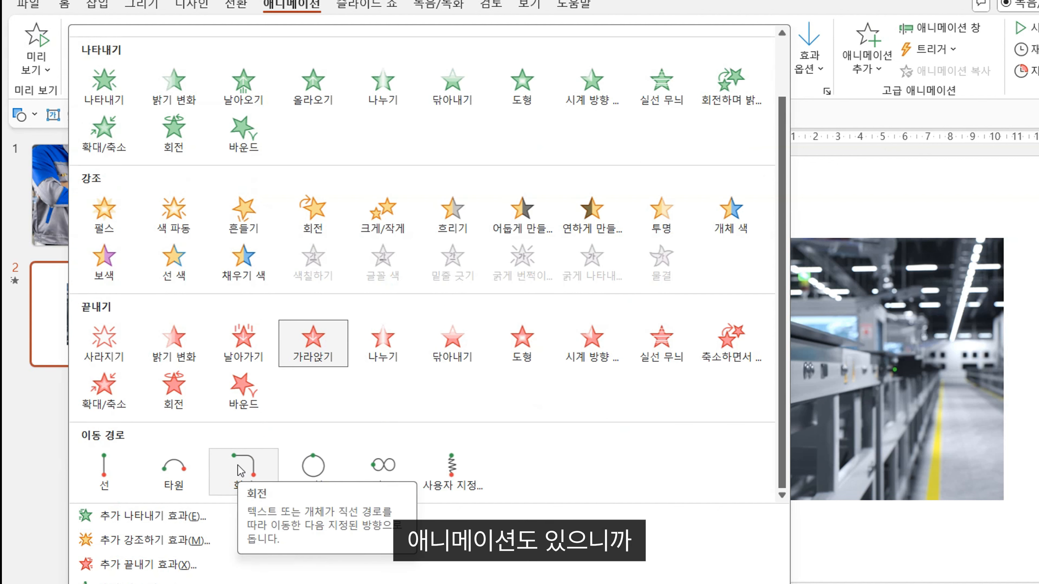
{"action": "scroll", "coordinate": [241, 471], "scroll_direction": "up", "scroll_amount": 1}
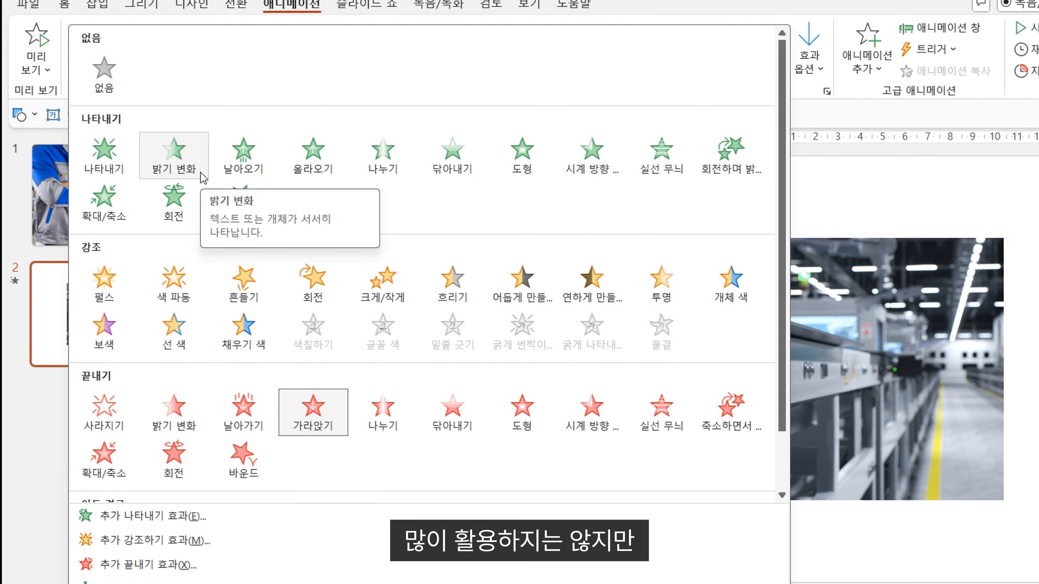
{"action": "left_click", "coordinate": [175, 169]}
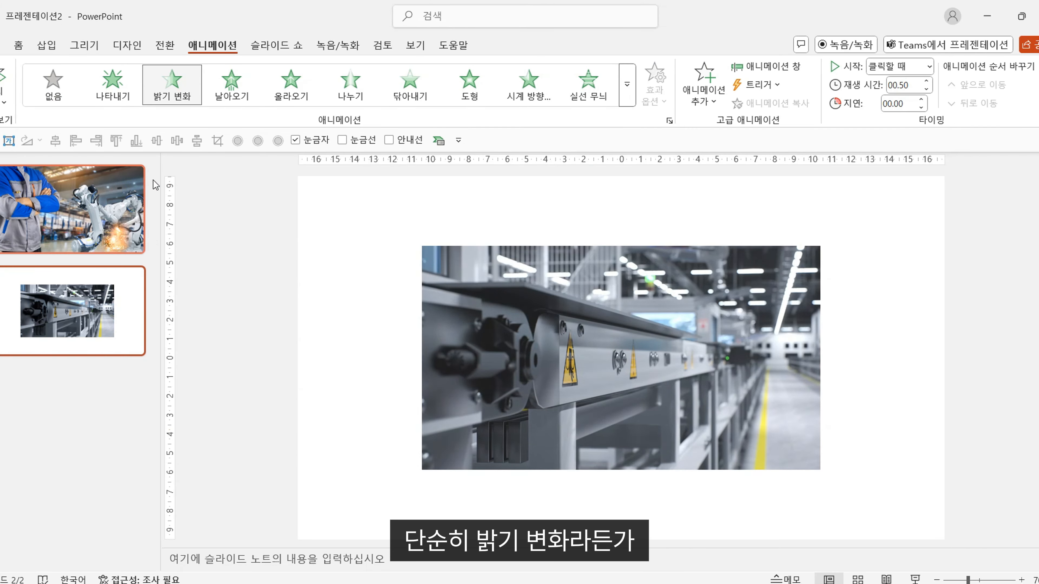
{"action": "left_click", "coordinate": [124, 87]}
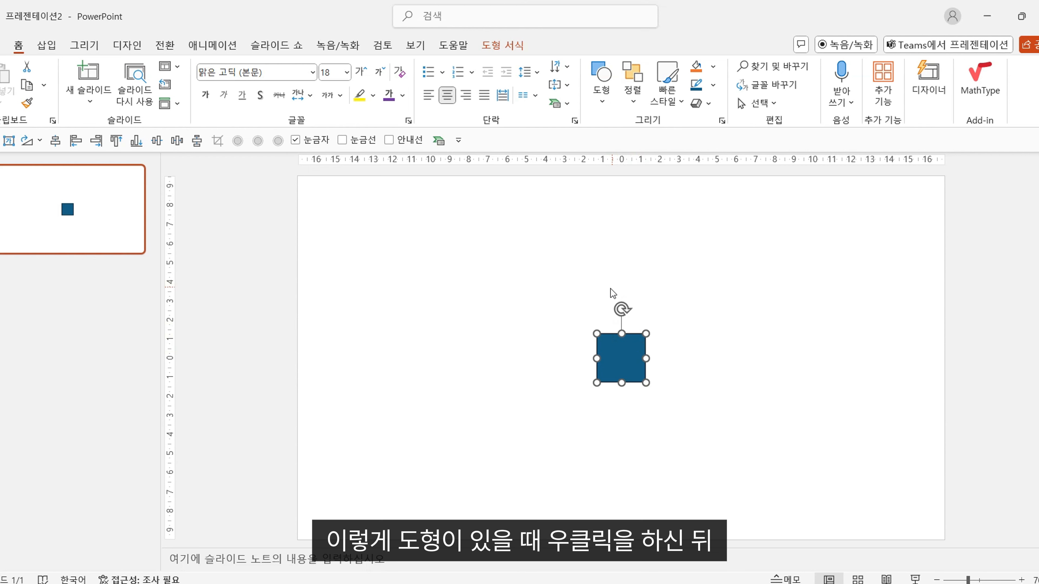
Bring up the available commands for the blue square in the middle of the slide.
{"action": "right_click", "coordinate": [616, 351]}
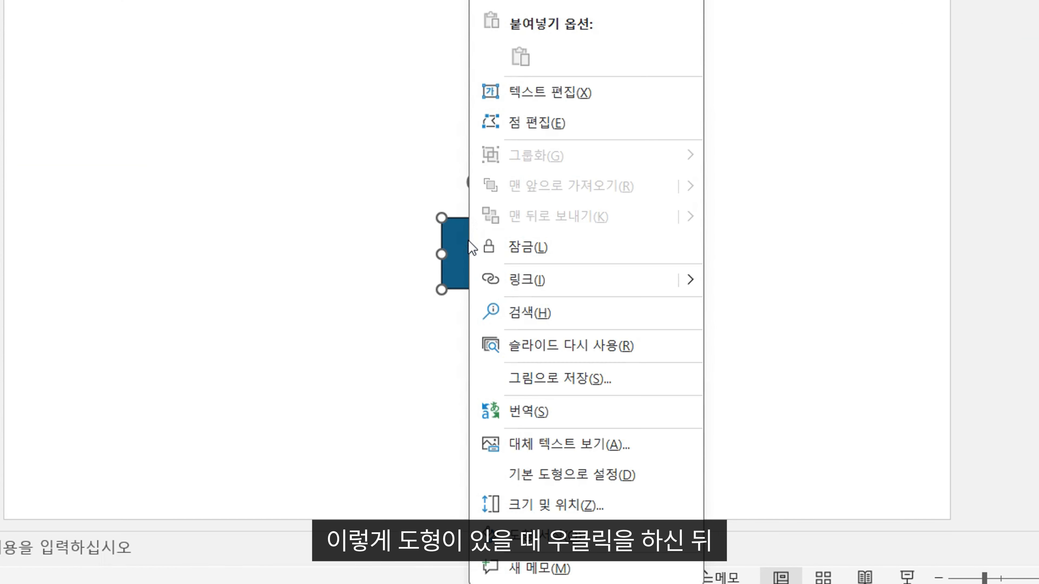